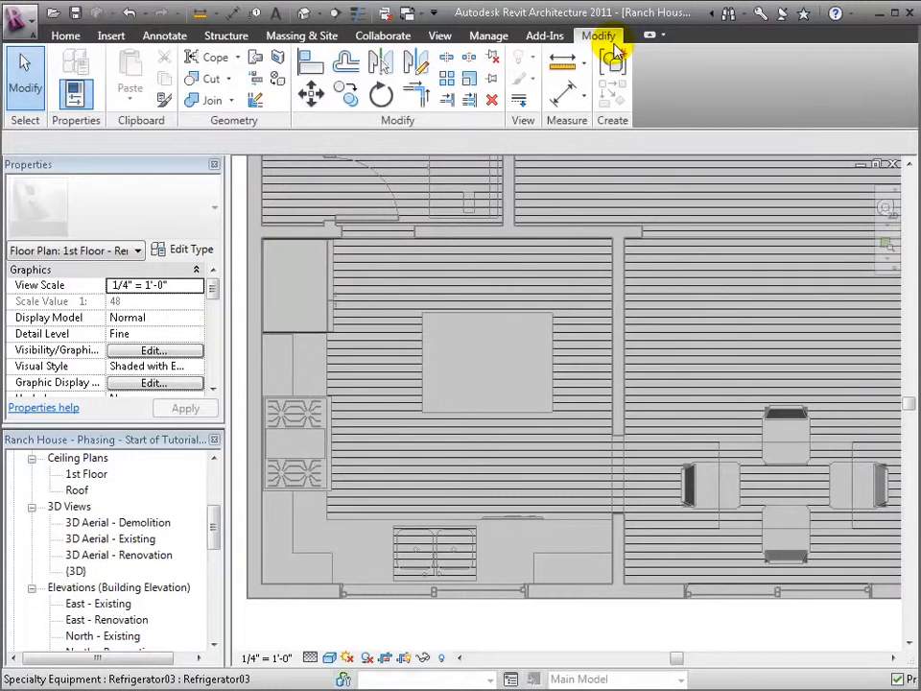
- Set the kitchen island countertop's Phase Demolished to Renovation
scroll(545, 318, down, 2)
middle_drag(545, 319, 524, 329)
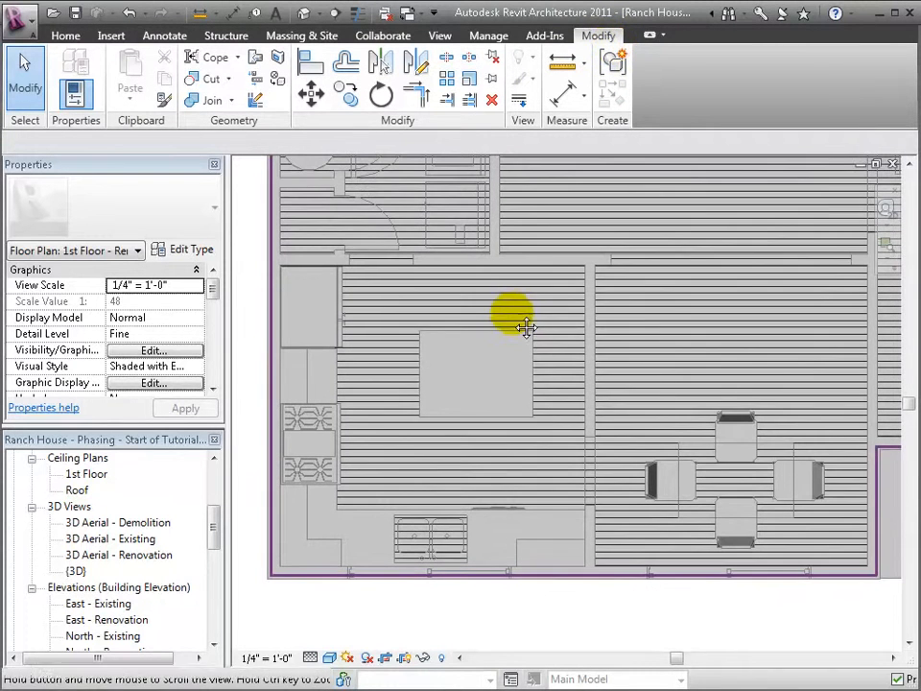
click(530, 375)
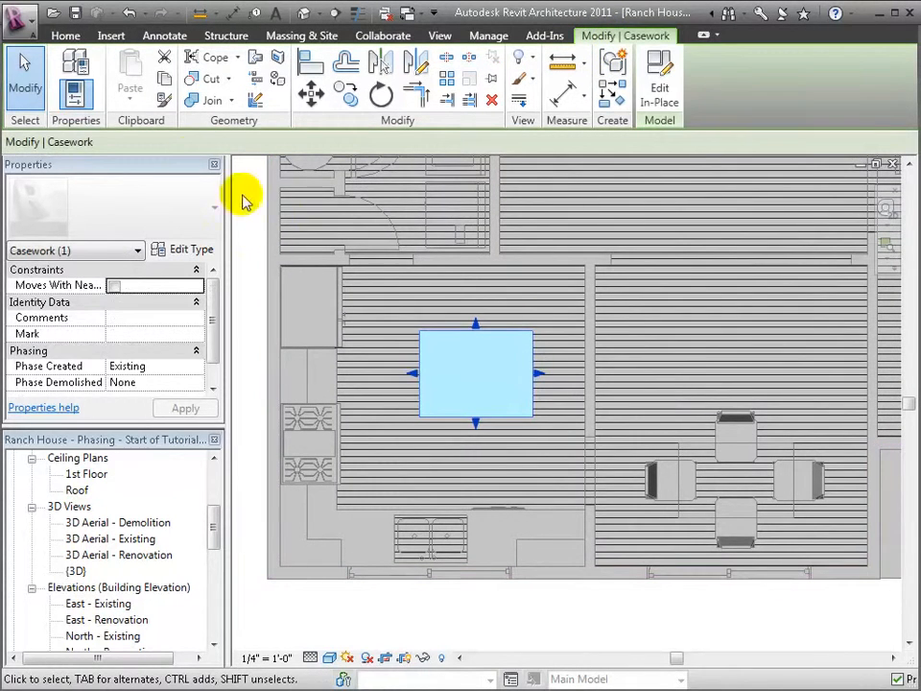
scroll(214, 312, down, 1)
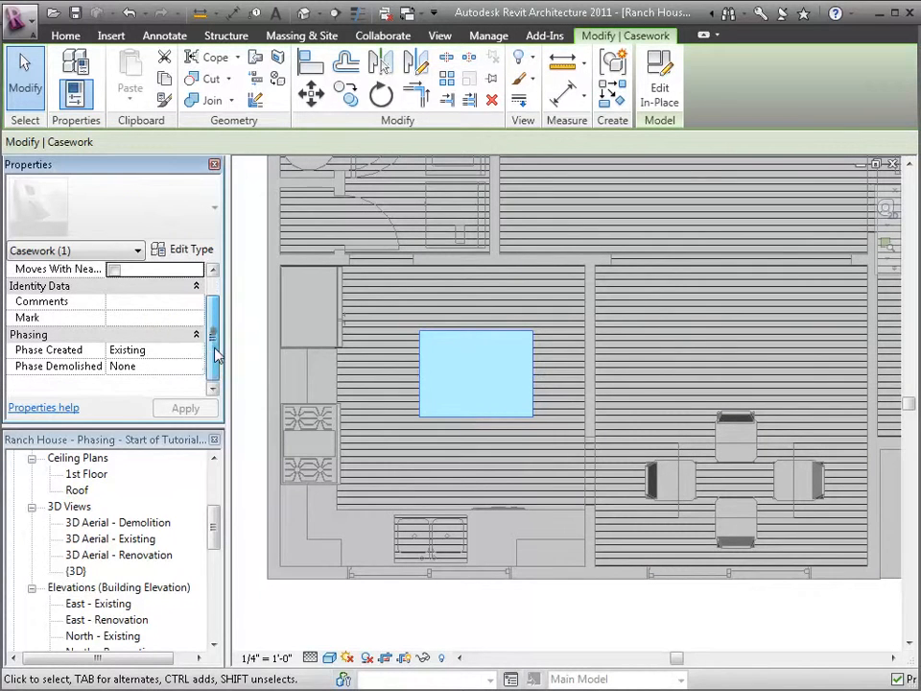
click(195, 366)
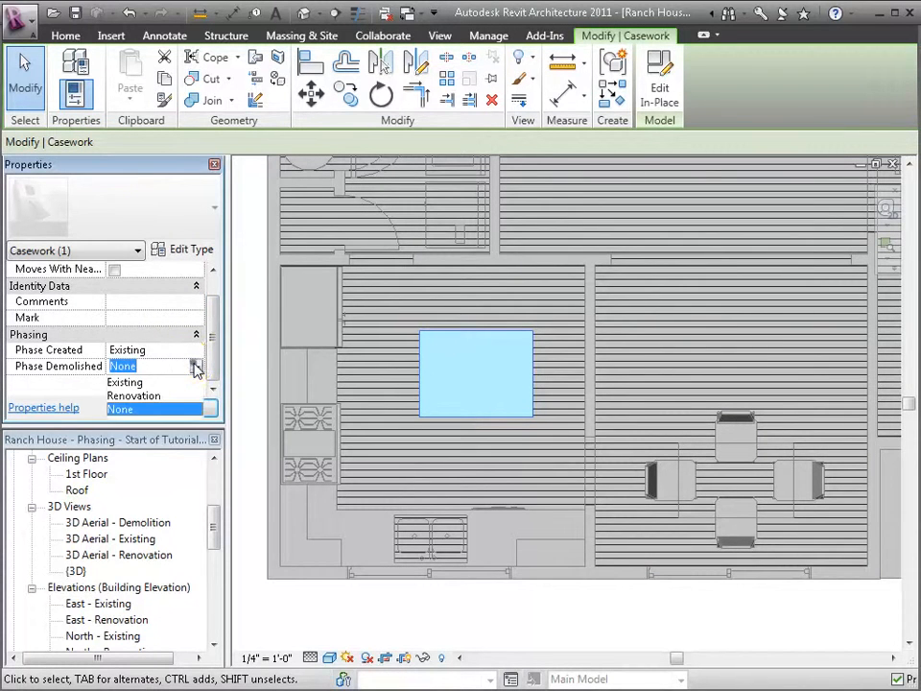
click(182, 395)
click(205, 409)
key(Escape)
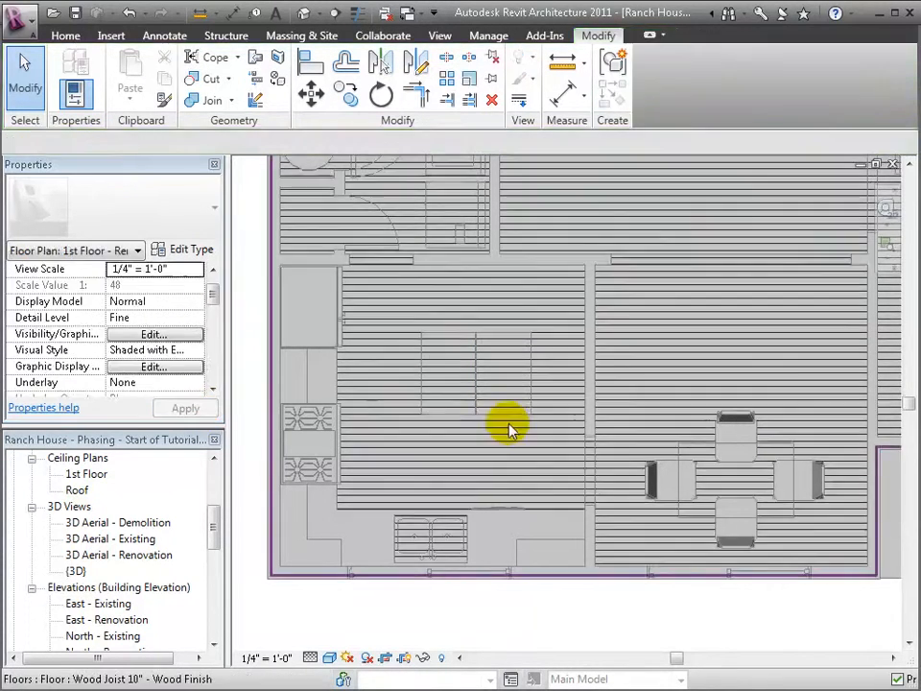
- Set Phase Demolished to Renovation for the two base cabinets of the kitchen island
click(508, 420)
ctrl+click(448, 415)
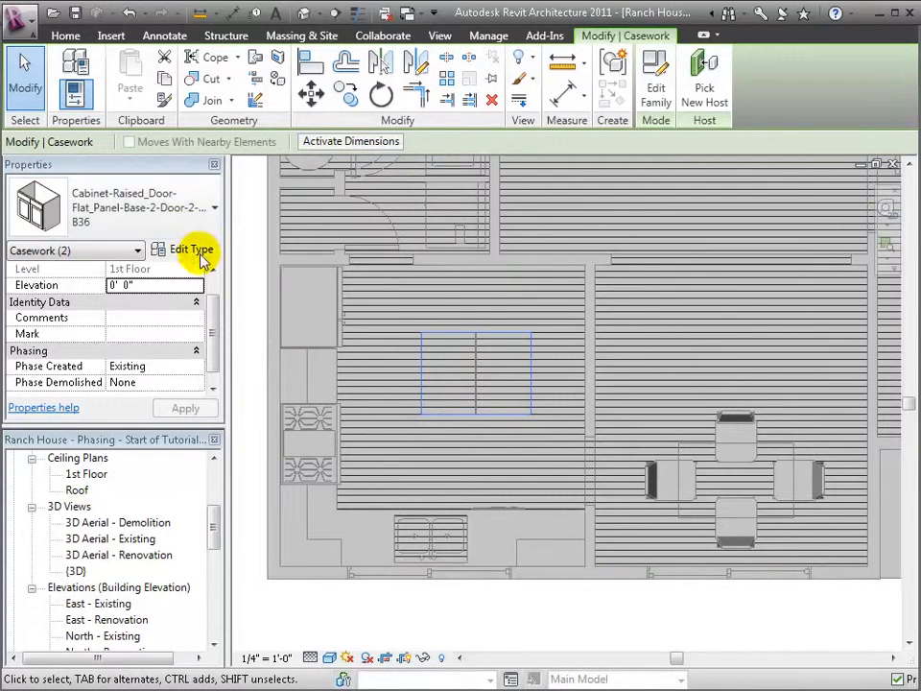
drag(215, 340, 213, 386)
click(191, 365)
click(194, 366)
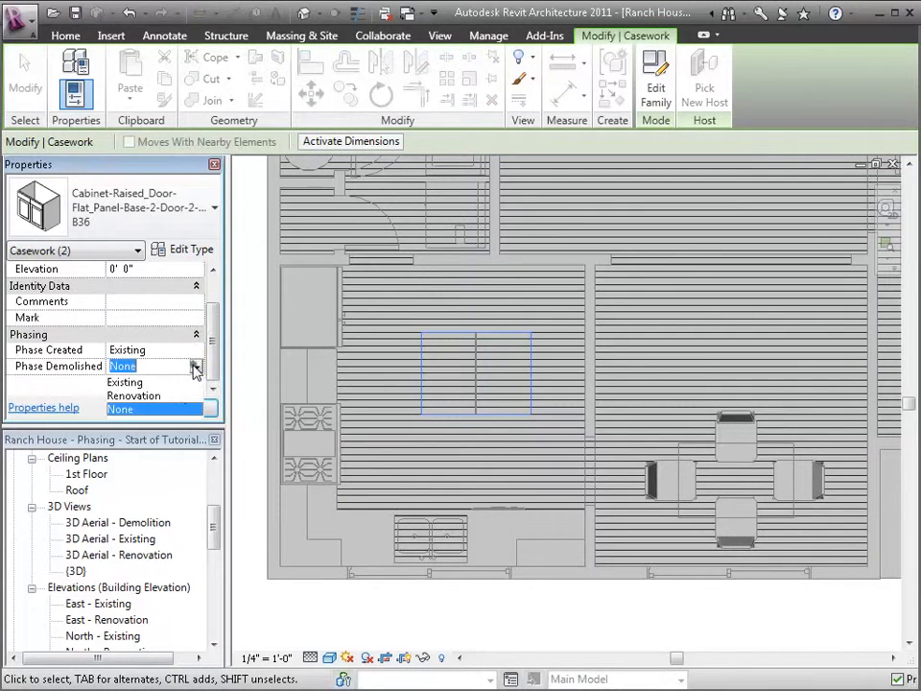
click(163, 395)
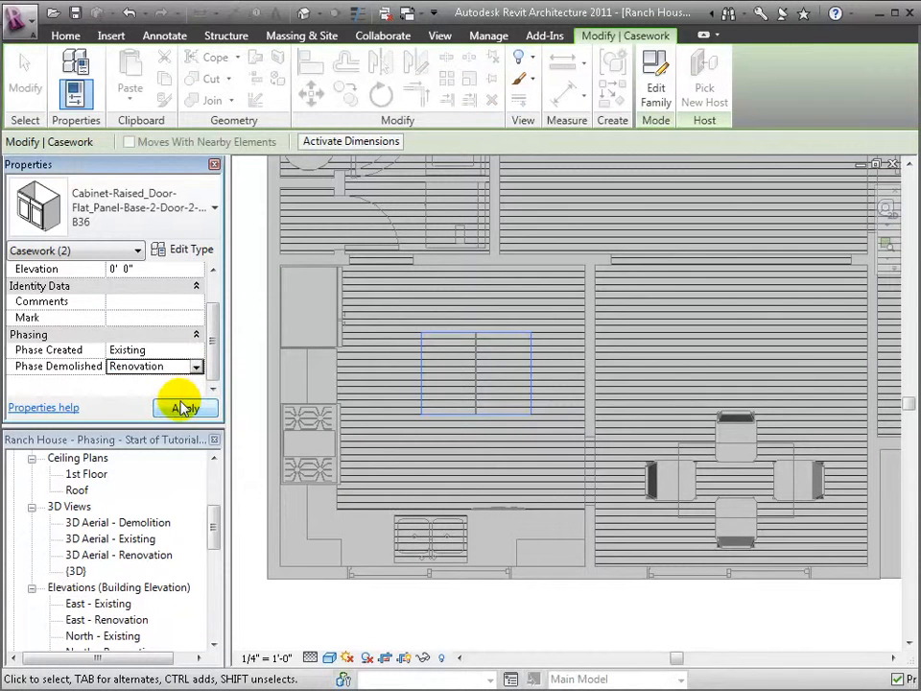
- Set Phase Demolished to Renovation for the Cabinet Back - 1/2" wall between the island cabinets
click(477, 393)
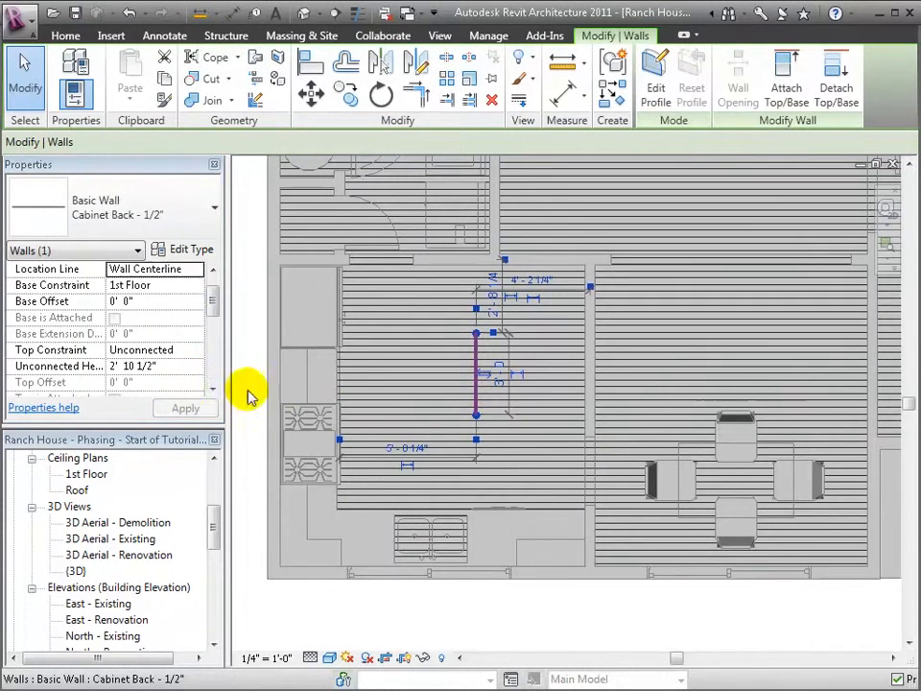
drag(211, 300, 191, 380)
click(195, 366)
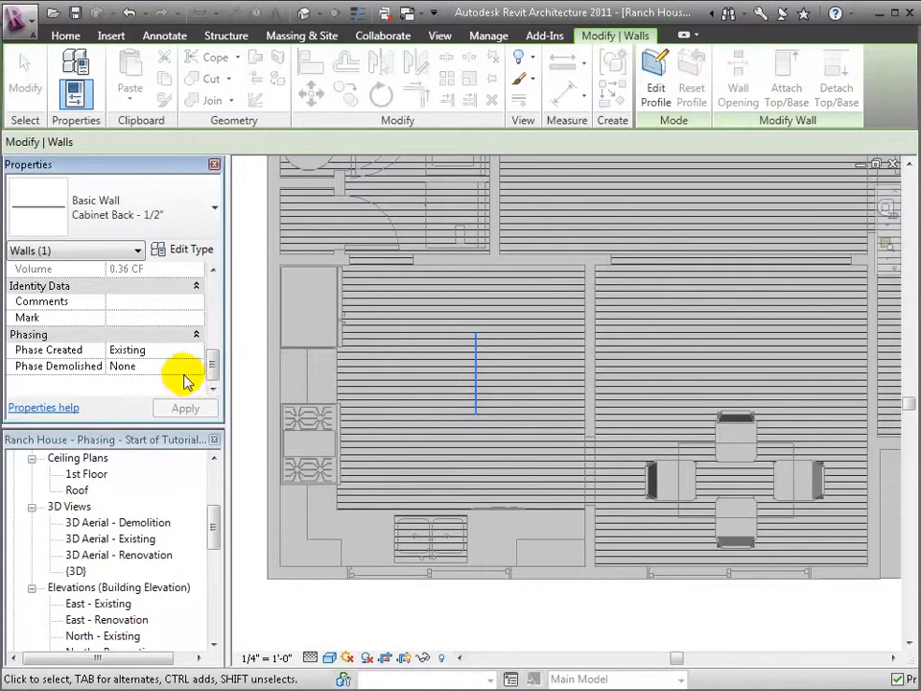
click(177, 395)
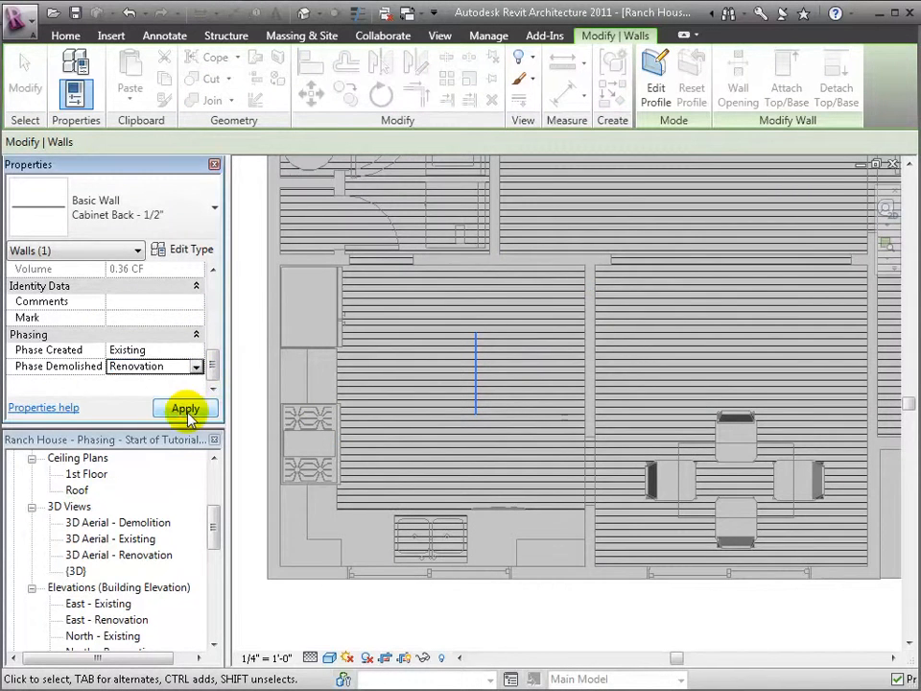
click(185, 408)
key(Escape)
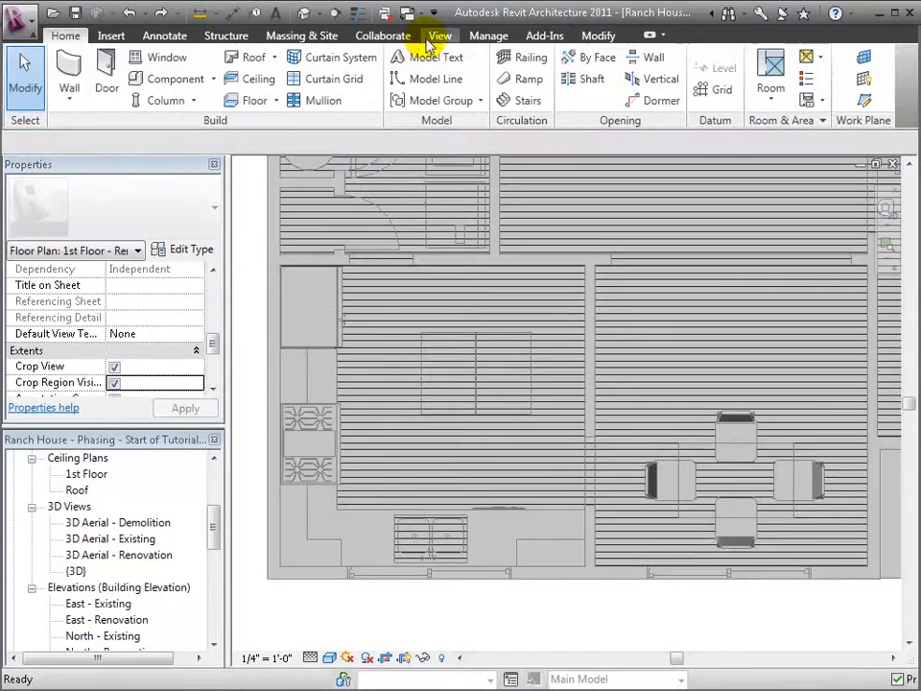
- Use the Demolish tool on the two island base cabinets and the cabinet back wall between them
click(485, 36)
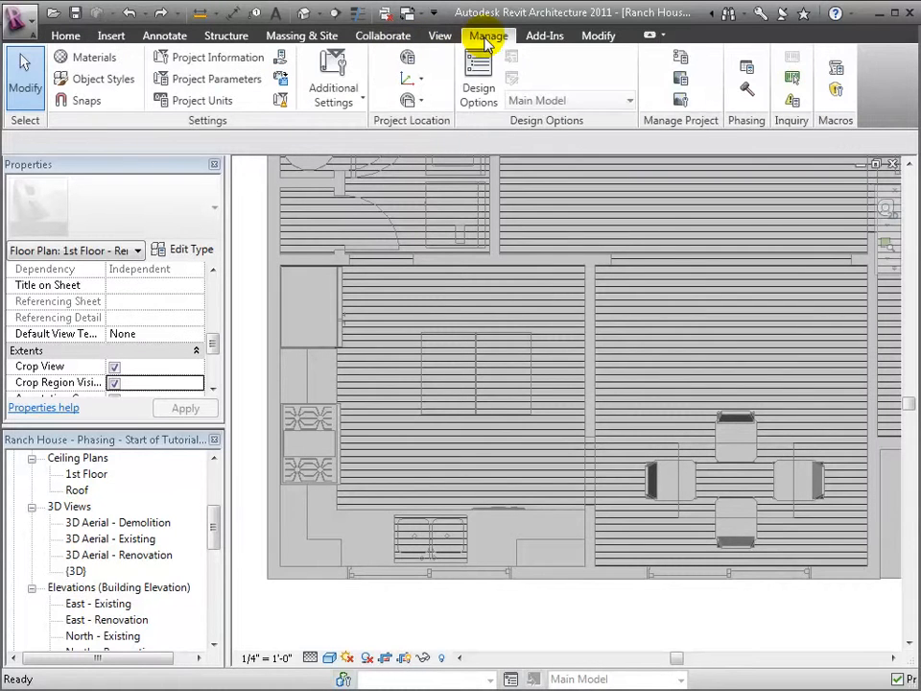
click(747, 92)
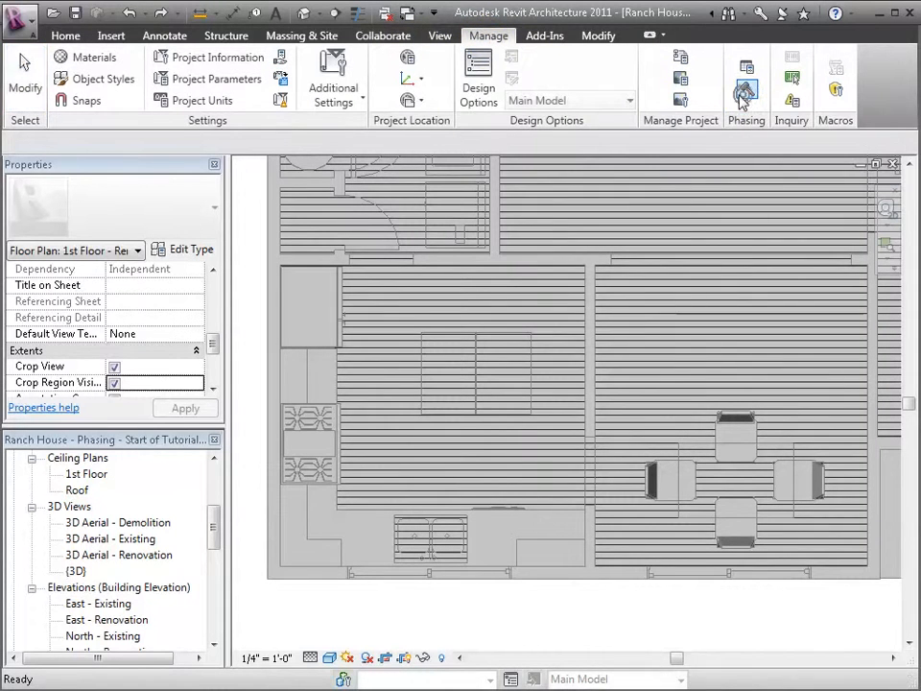
click(512, 405)
click(476, 381)
click(480, 418)
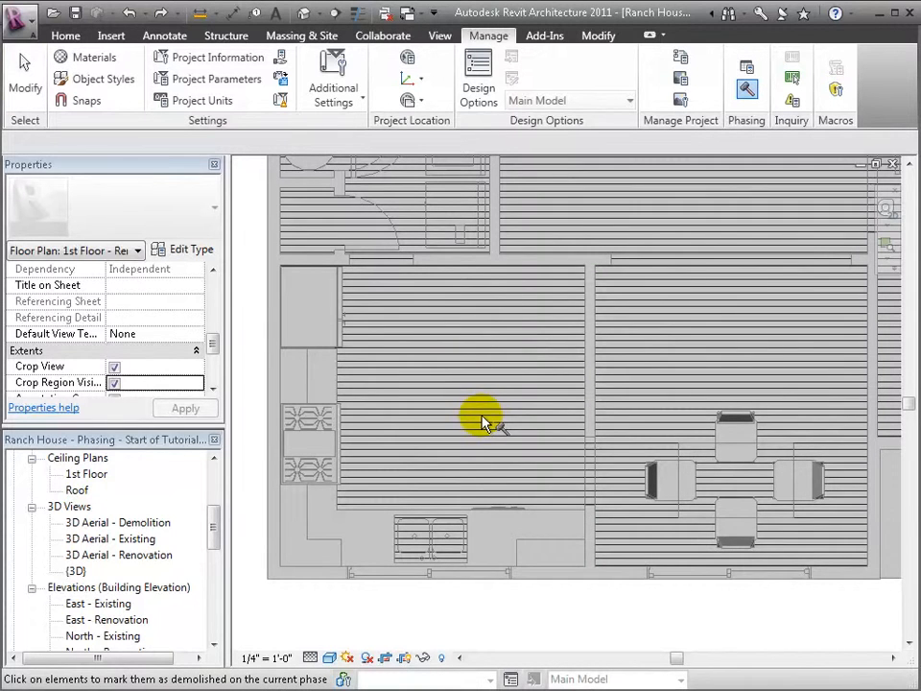
- Demolish the dining table and its four chairs
click(683, 509)
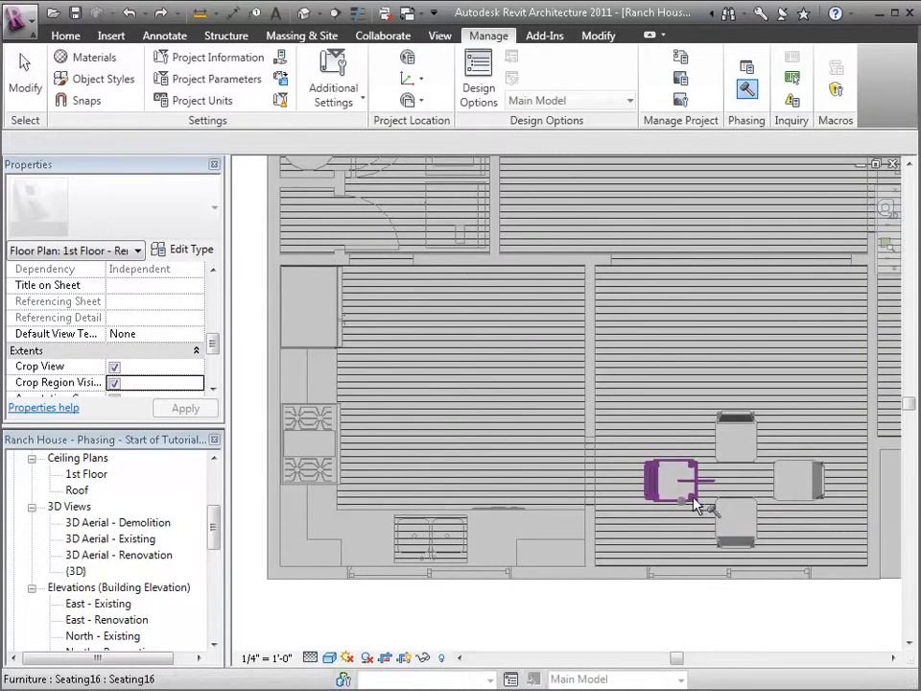
click(755, 448)
click(700, 479)
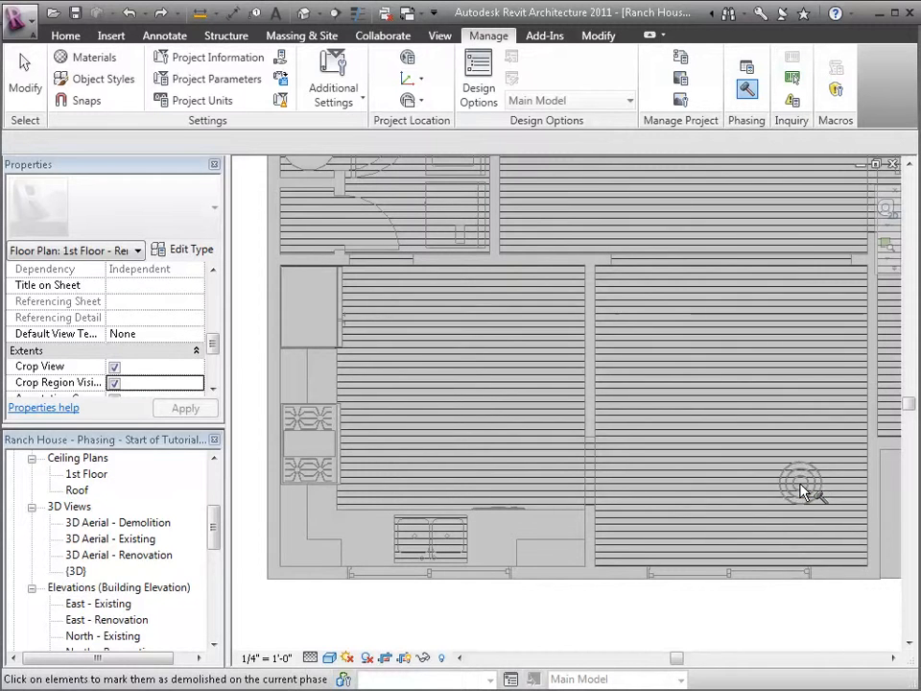
key(Escape)
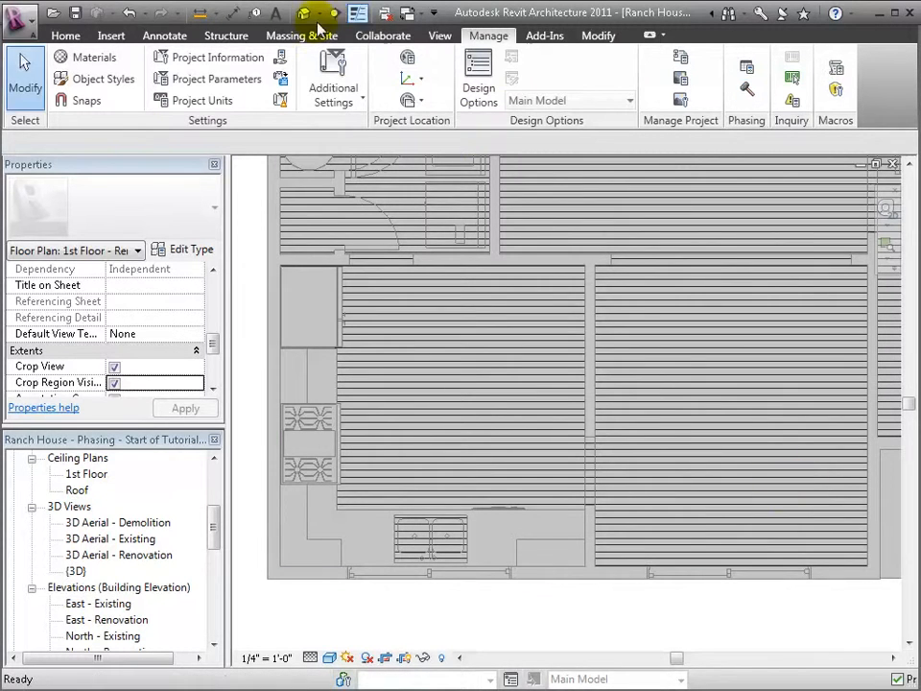
- Split with a 1" joint gap the wall above the kitchen at the laundry corner and the kitchen-dining partition just below its opening
click(590, 39)
click(474, 63)
scroll(495, 265, up, 2)
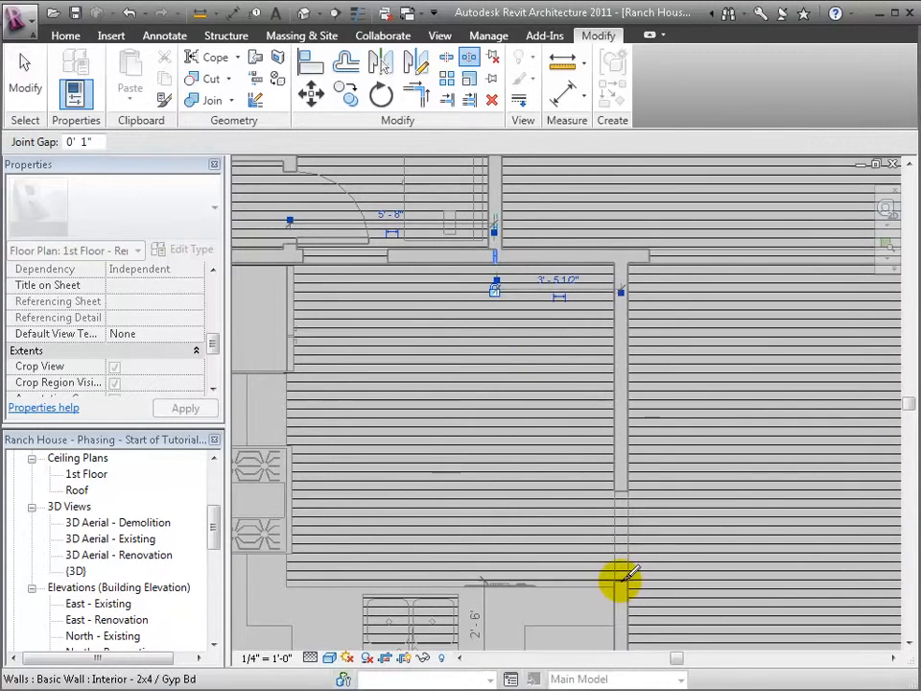
scroll(626, 573, up, 2)
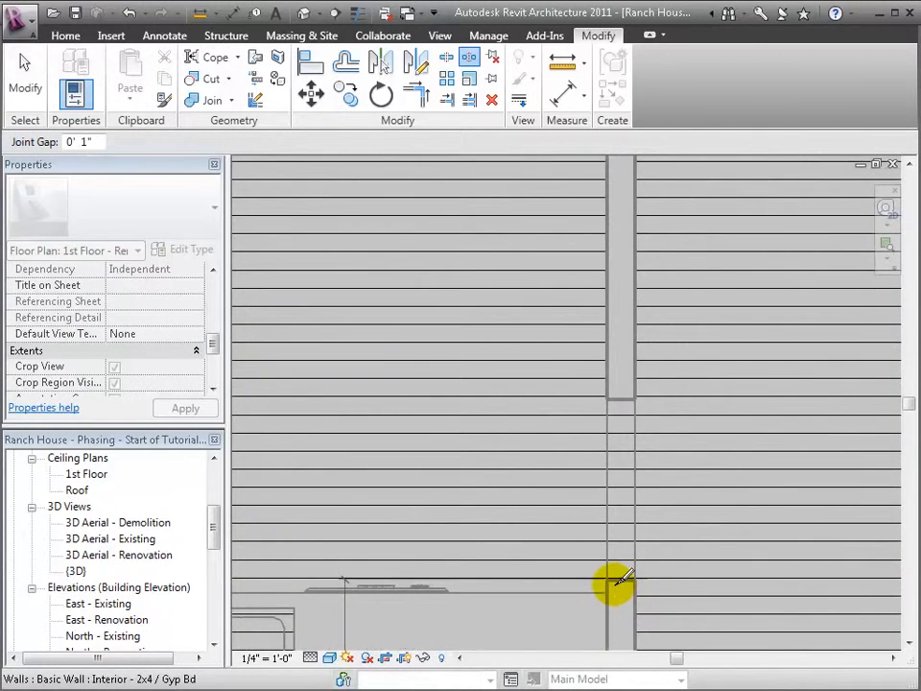
scroll(621, 580, up, 1)
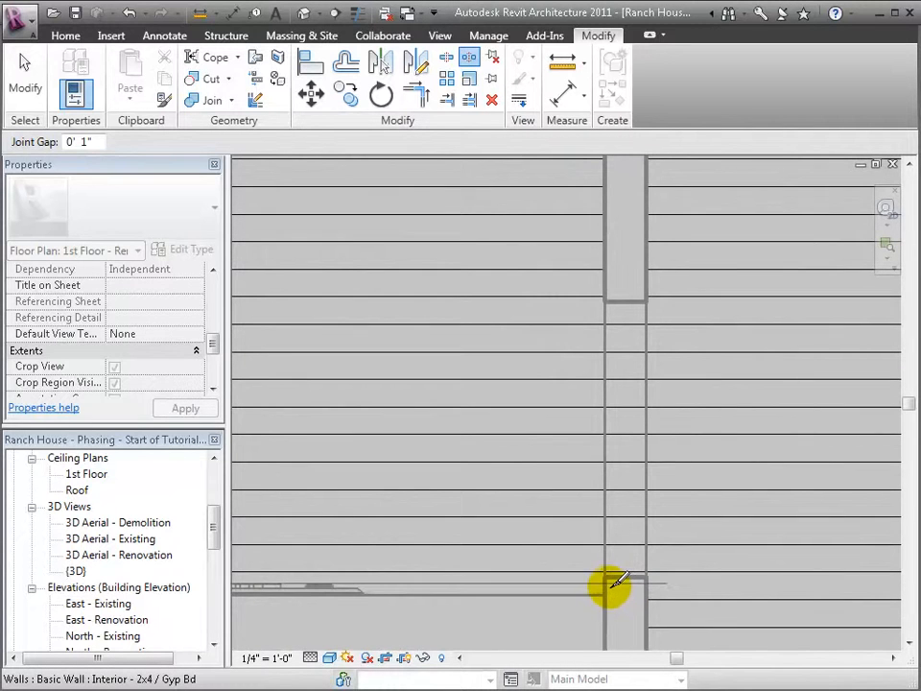
click(618, 579)
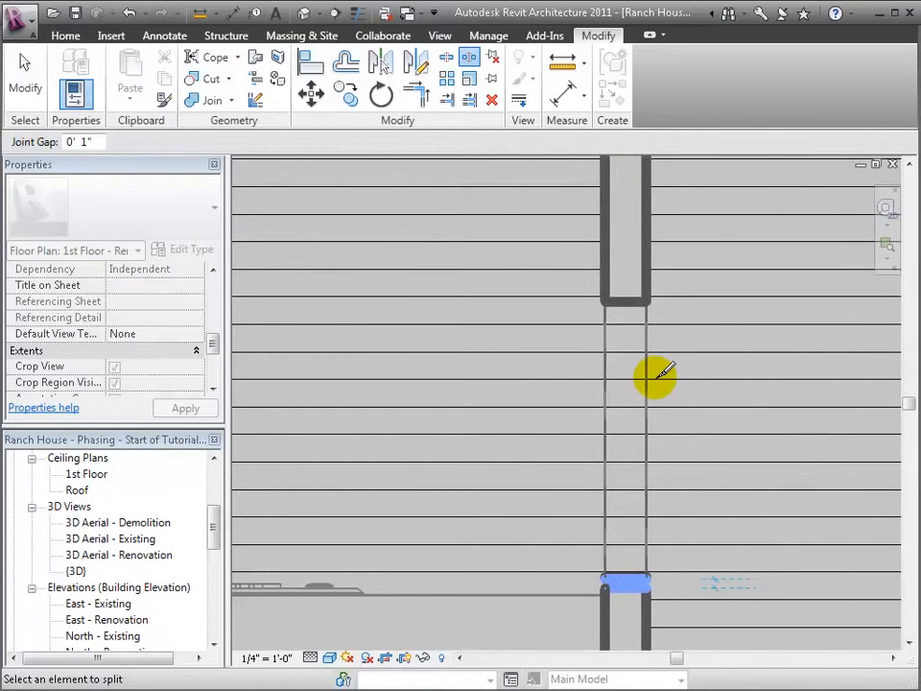
scroll(657, 374, down, 3)
scroll(688, 318, down, 1)
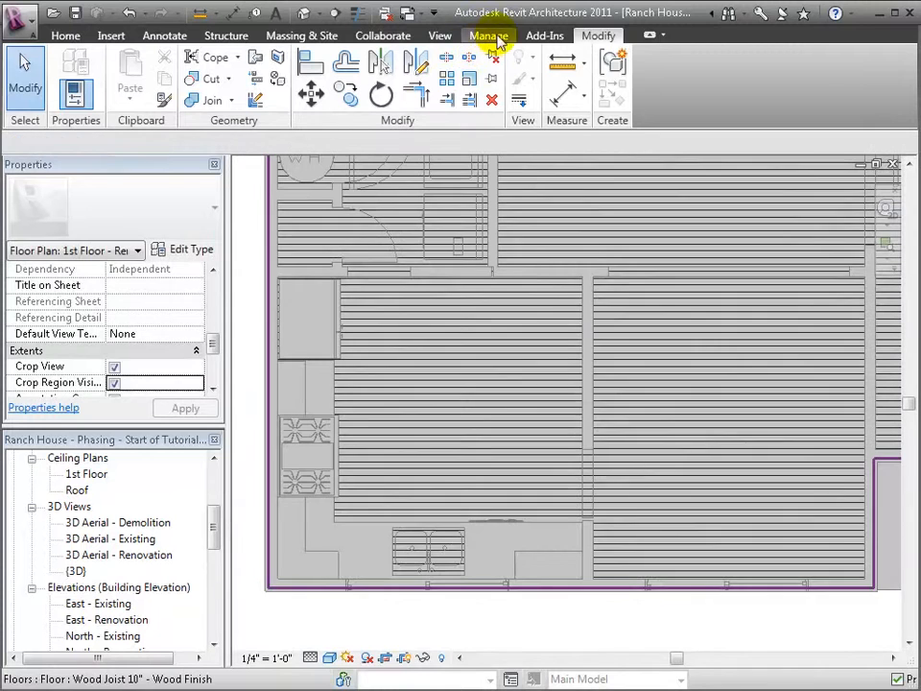
- Demolish the split-off wall above the kitchen and dining area and the partition between the two rooms
click(490, 35)
click(746, 91)
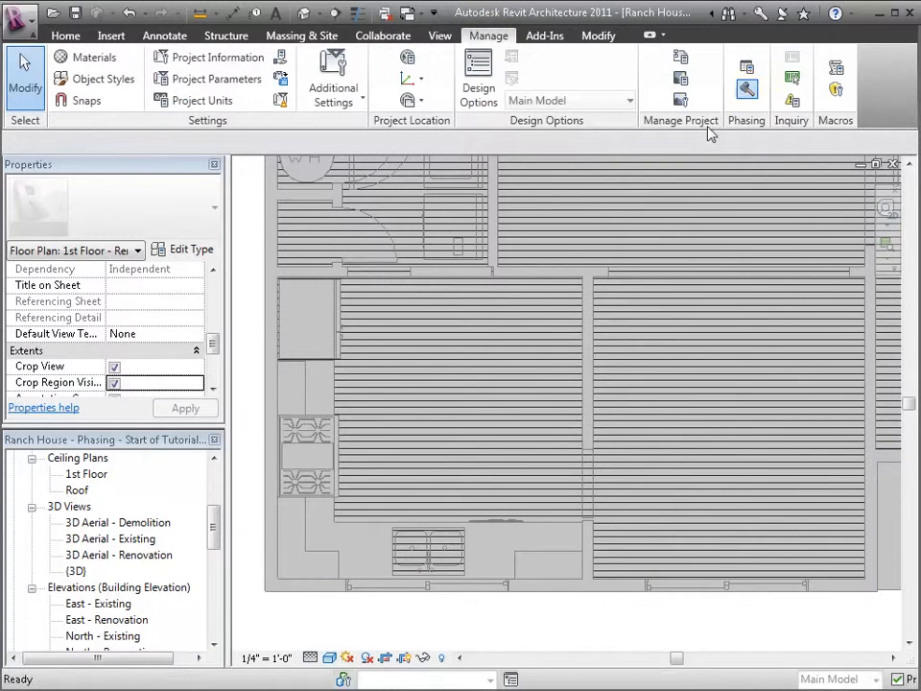
click(579, 277)
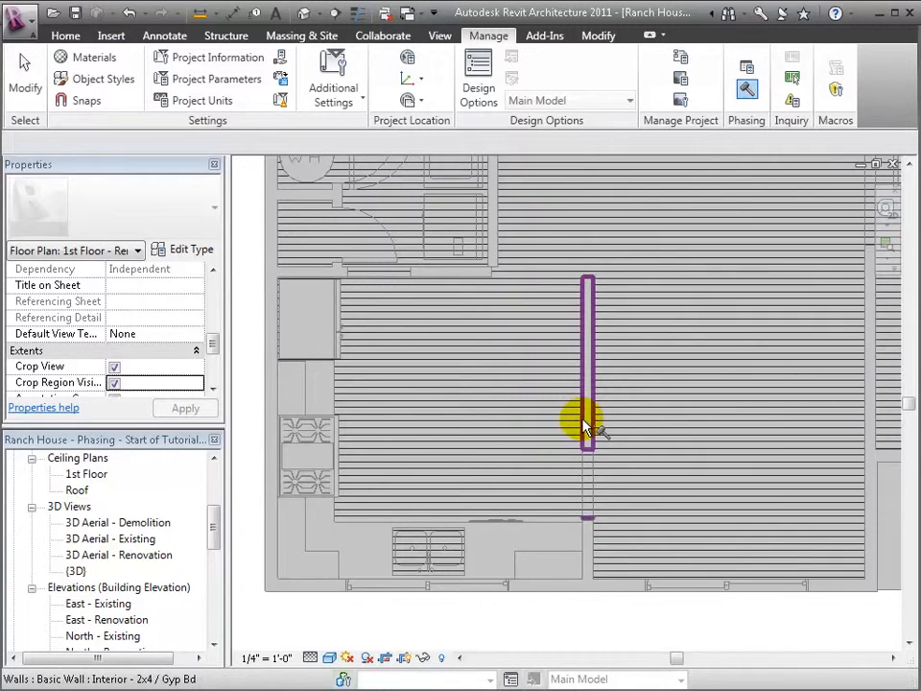
click(587, 426)
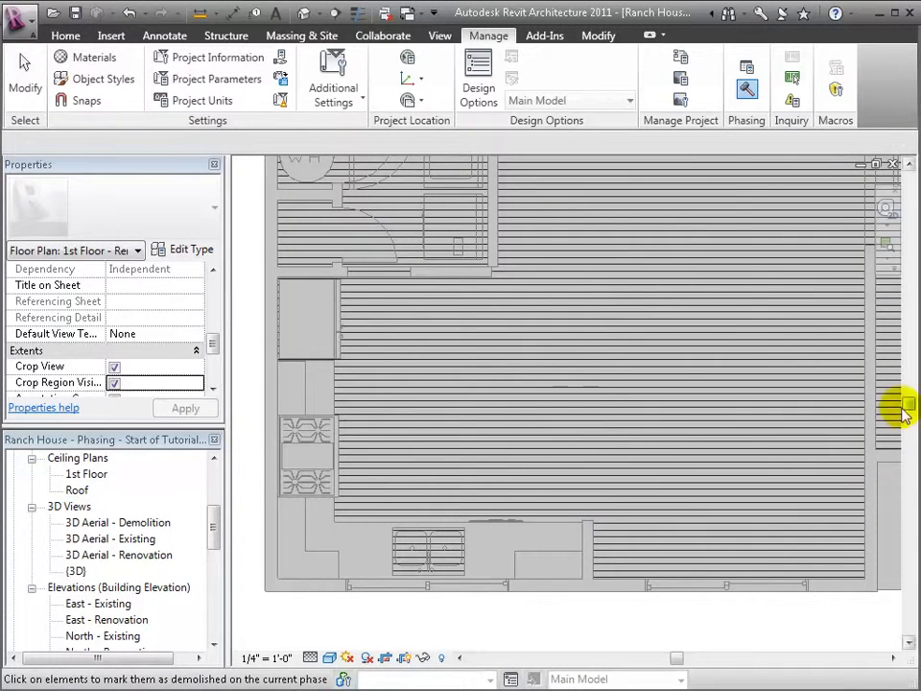
- Demolish the opening in the long interior wall on the east side of the combined living space
middle_drag(783, 346, 669, 435)
click(762, 305)
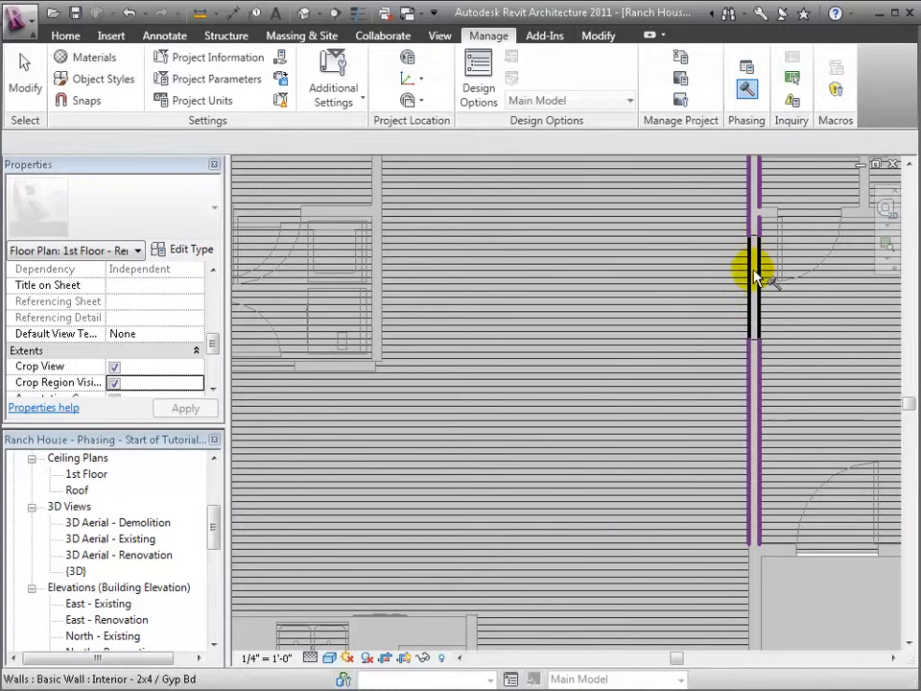
middle_drag(590, 457, 640, 387)
key(Escape)
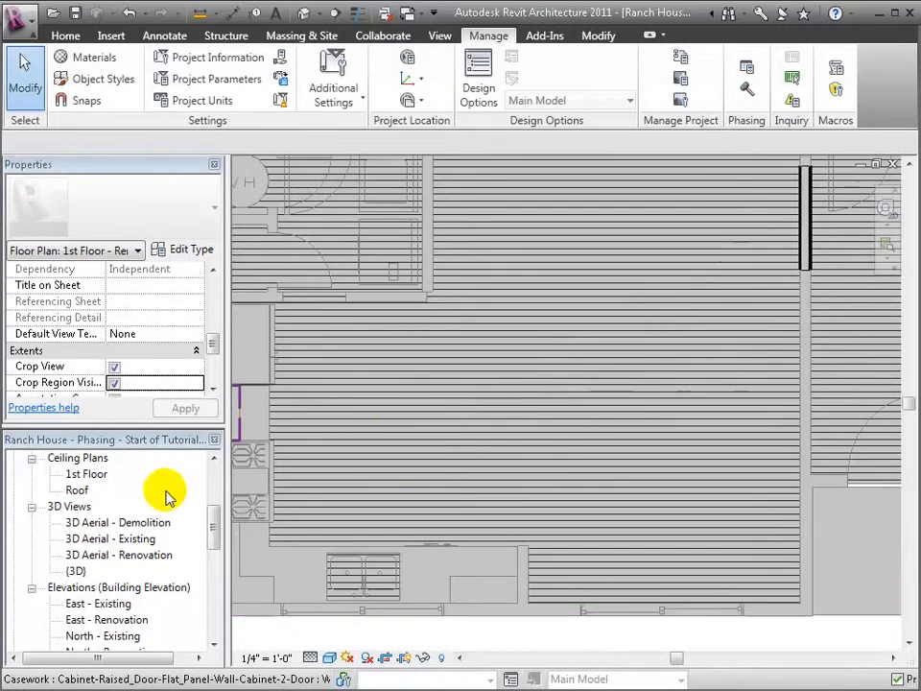
- Open the 3D Aerial - Renovation view and examine the opened-up space from above
double_click(142, 555)
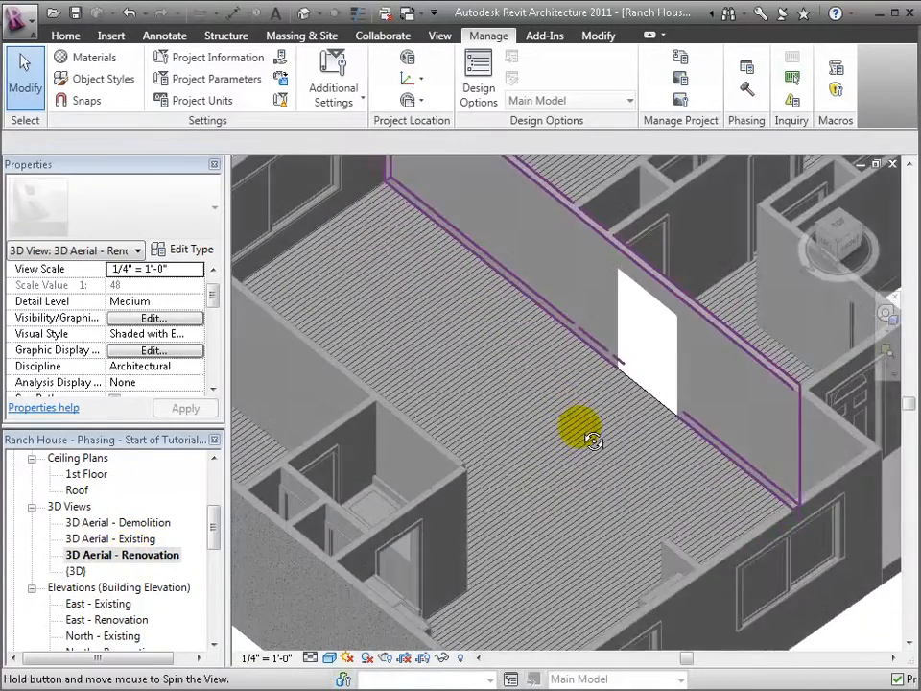
middle_drag(566, 514, 516, 458)
click(65, 37)
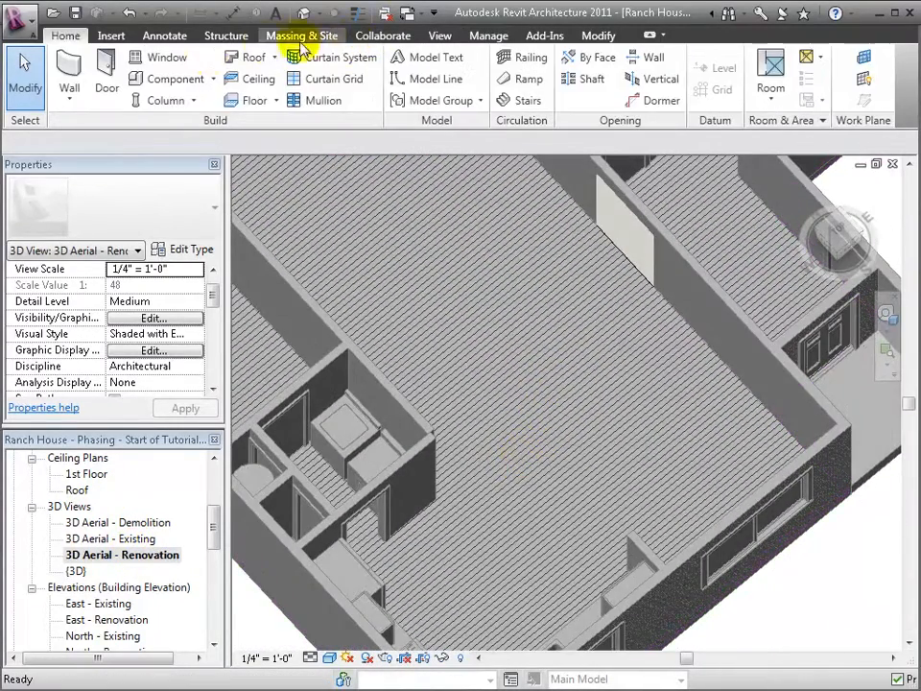
click(179, 78)
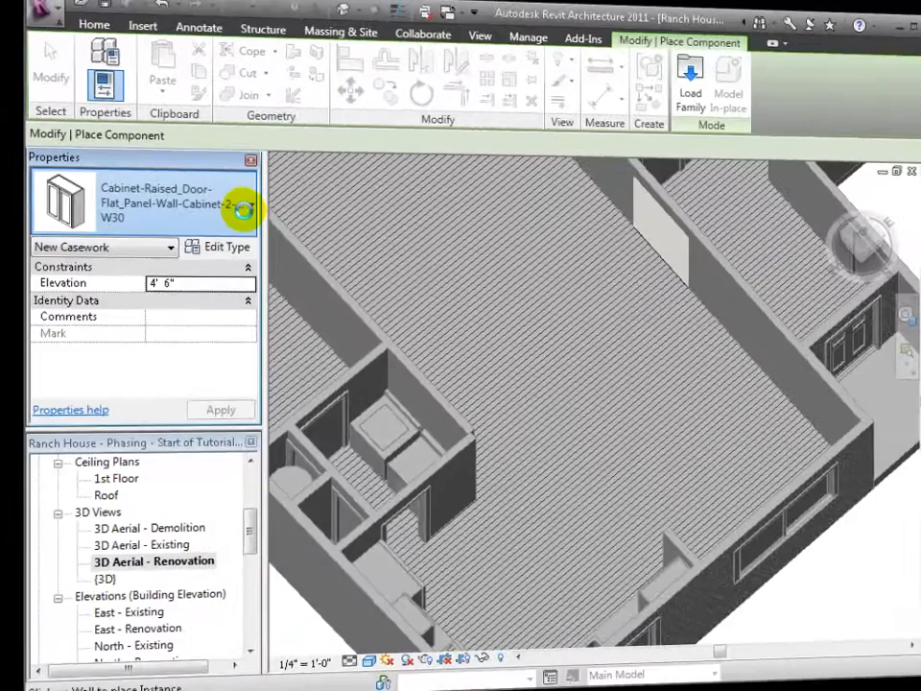
click(521, 202)
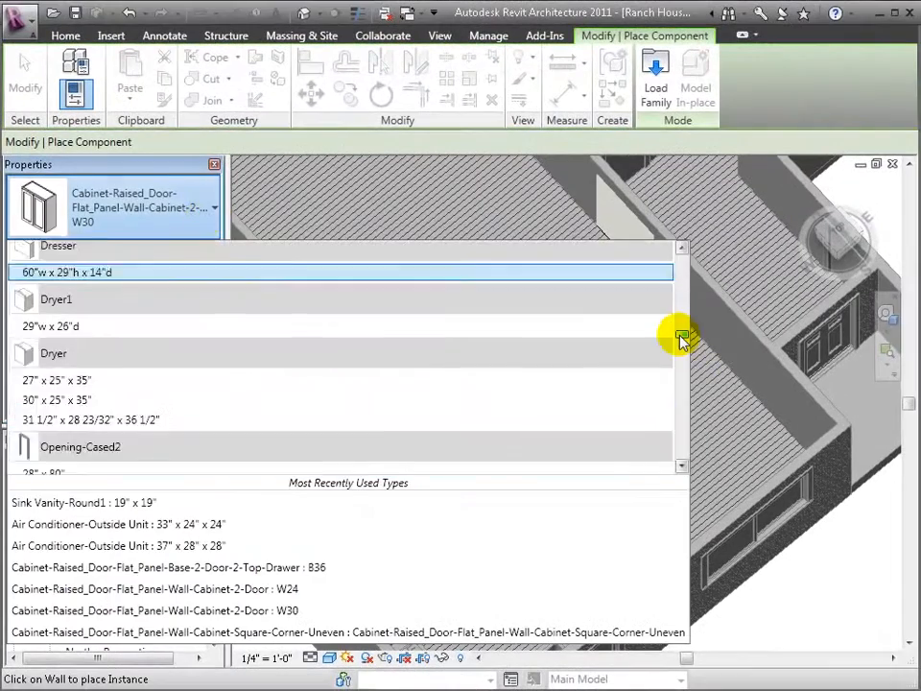
scroll(682, 340, down, 1)
scroll(130, 437, down, 1)
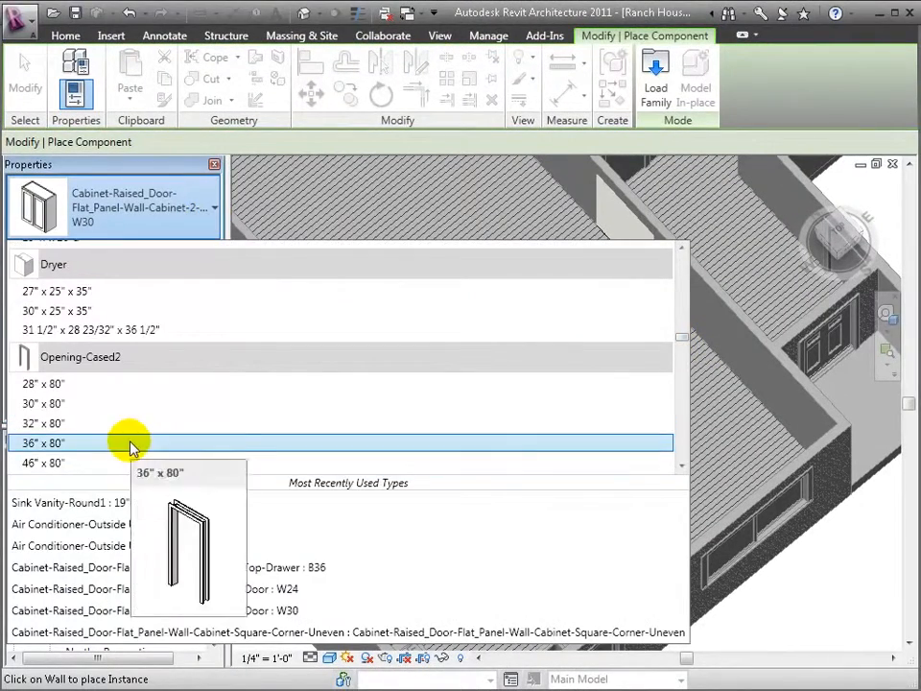
click(123, 467)
key(Escape)
key(Escape)
- Reopen the 1st Floor - Renovation floor plan
scroll(117, 541, up, 8)
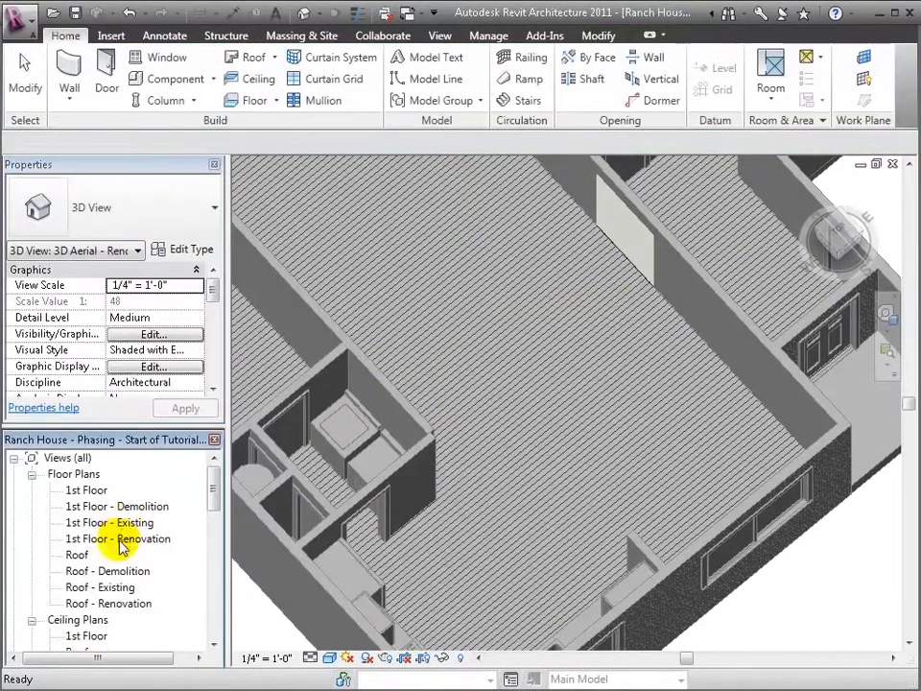
double_click(121, 540)
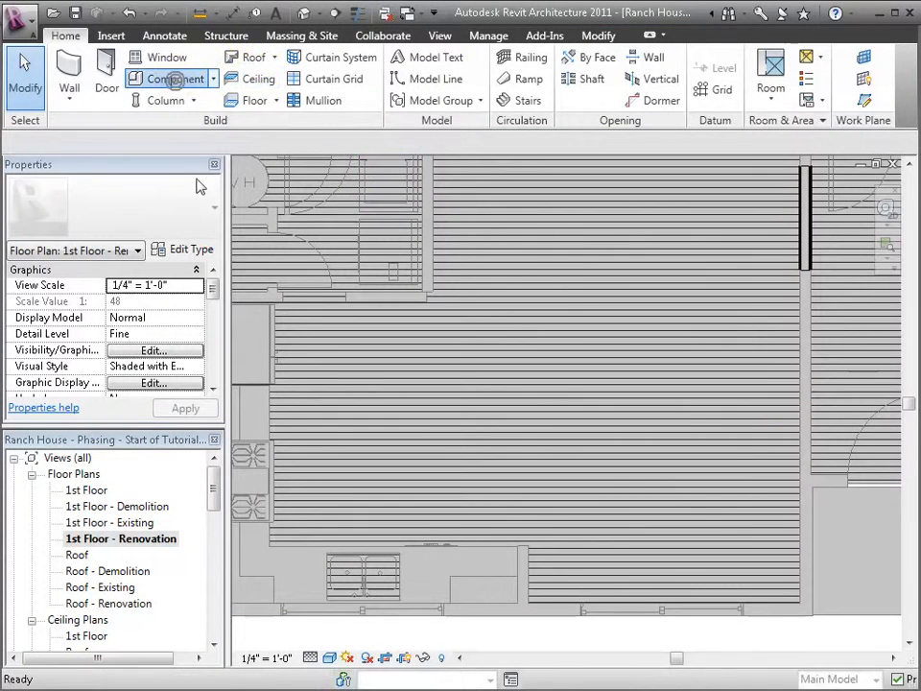
- Place an Opening-Cased2 46" x 80" component in the east interior wall, just below the new wall infill
key(c)
key(m)
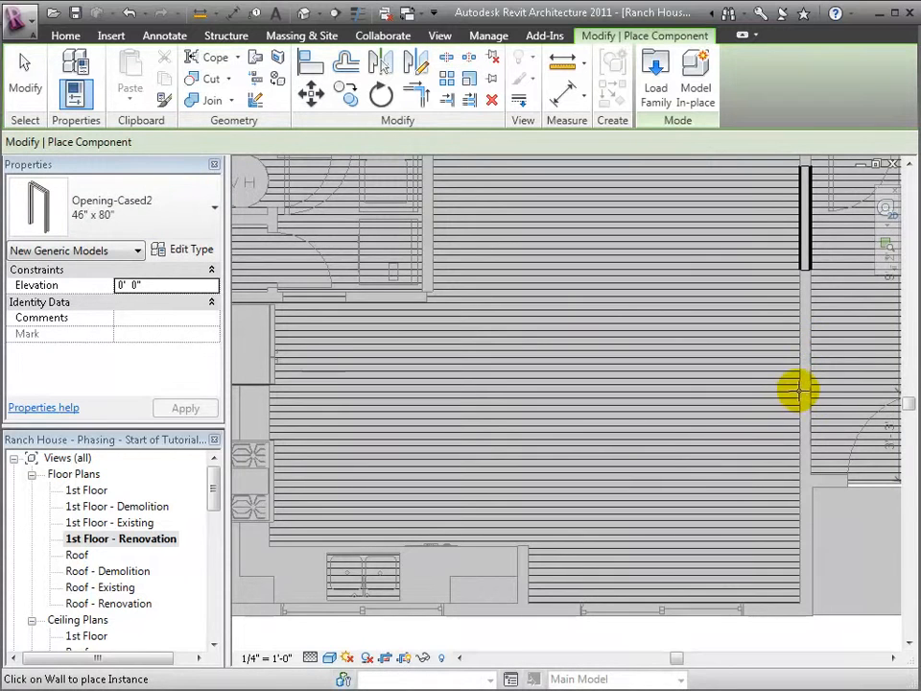
scroll(806, 393, up, 1)
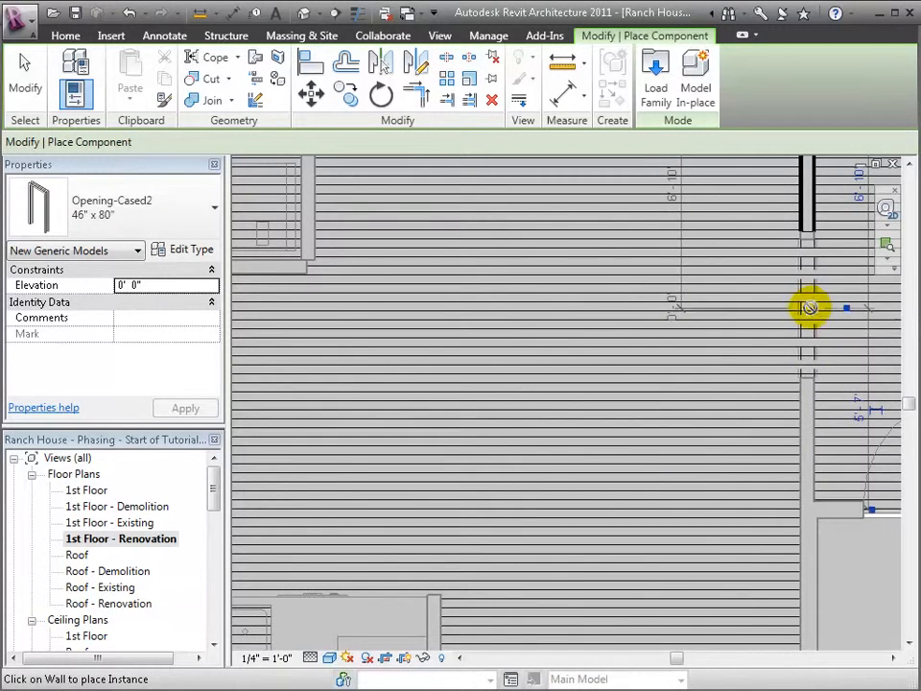
scroll(711, 334, down, 2)
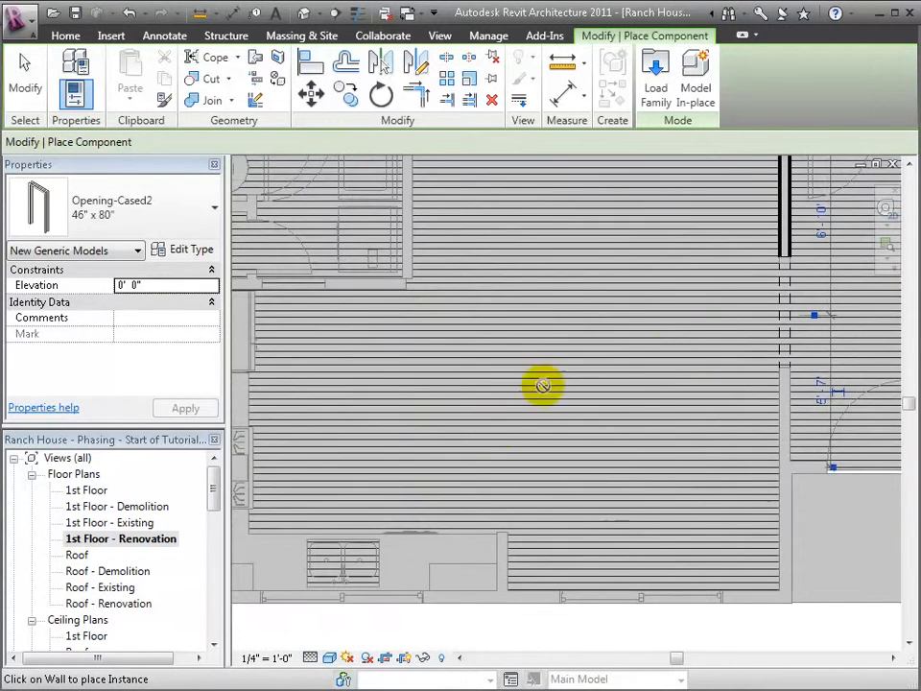
key(Escape)
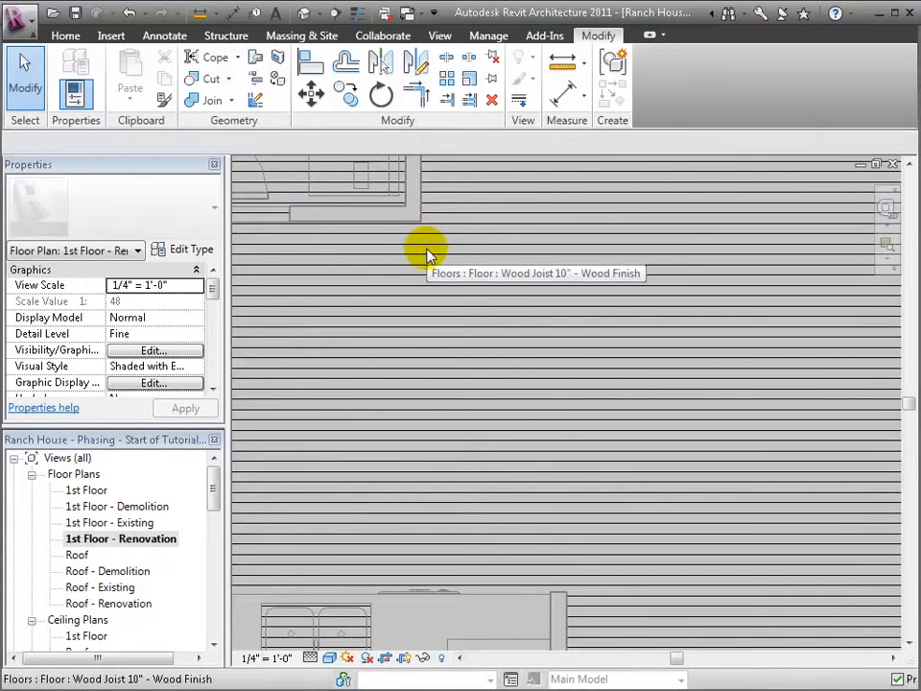
- Draw an Interior - 4 1/2" Partition about 7' 9" long at 45° from the laundry wall corner, with unconnected height 3' 4 1/2"
click(63, 36)
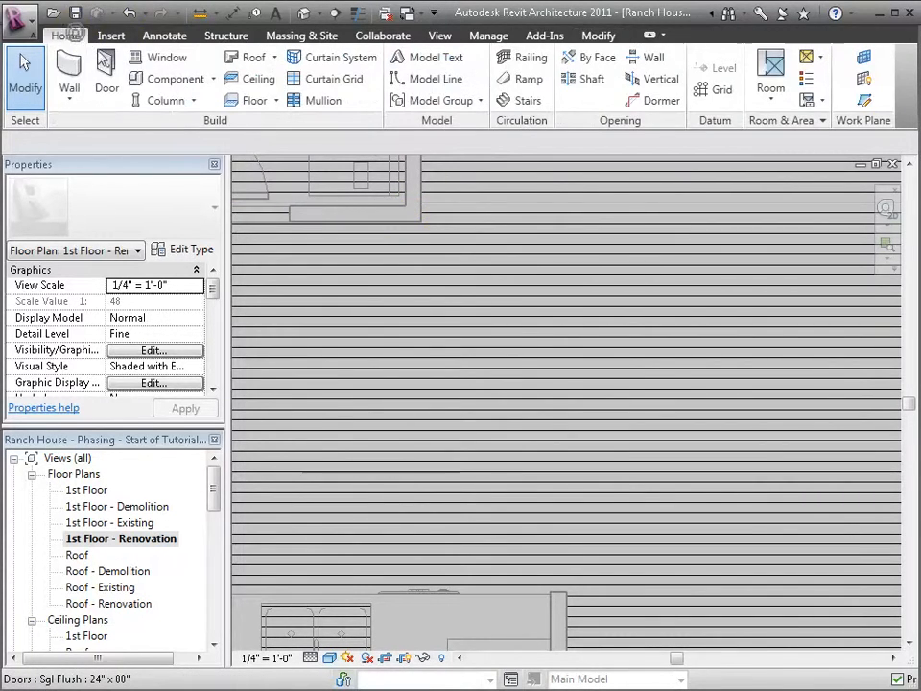
click(207, 80)
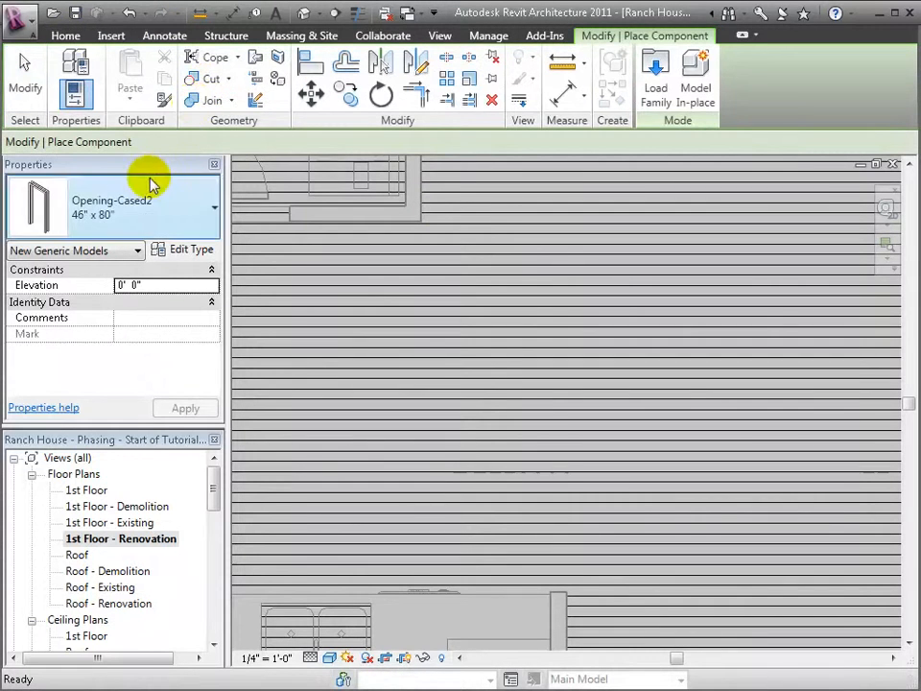
click(65, 35)
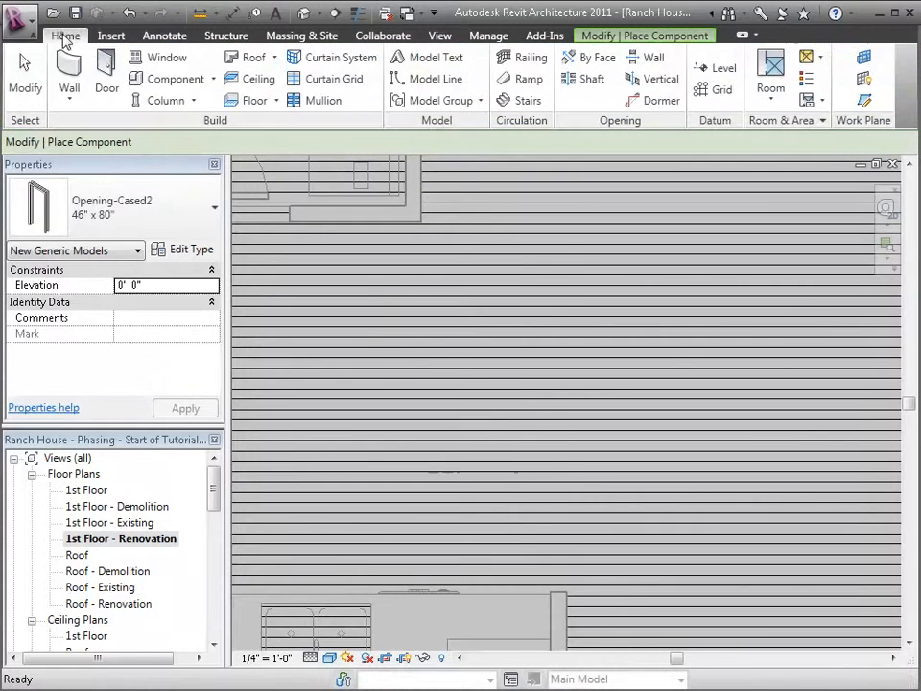
click(71, 94)
click(103, 142)
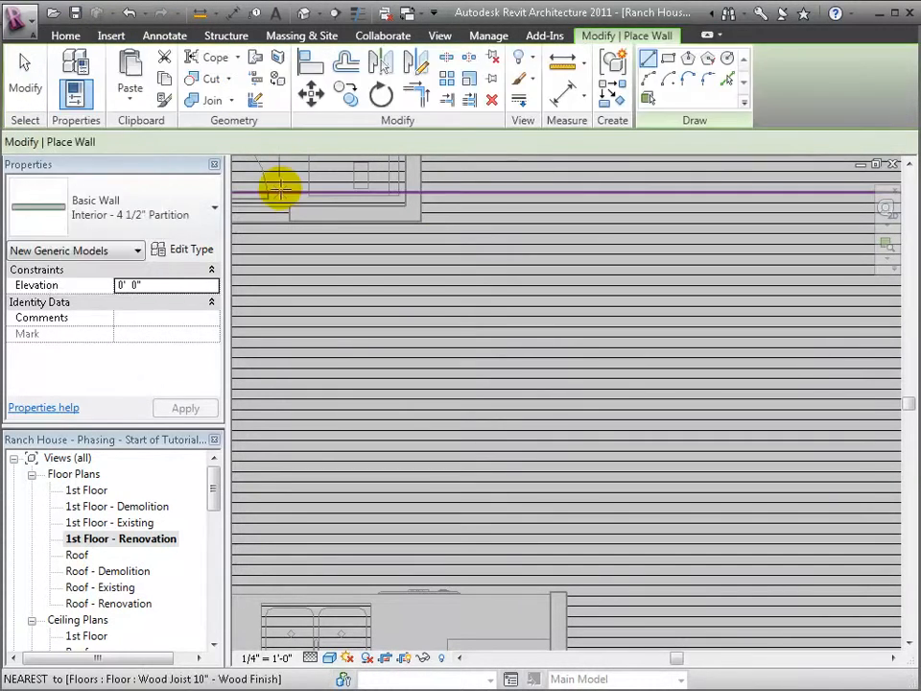
click(413, 210)
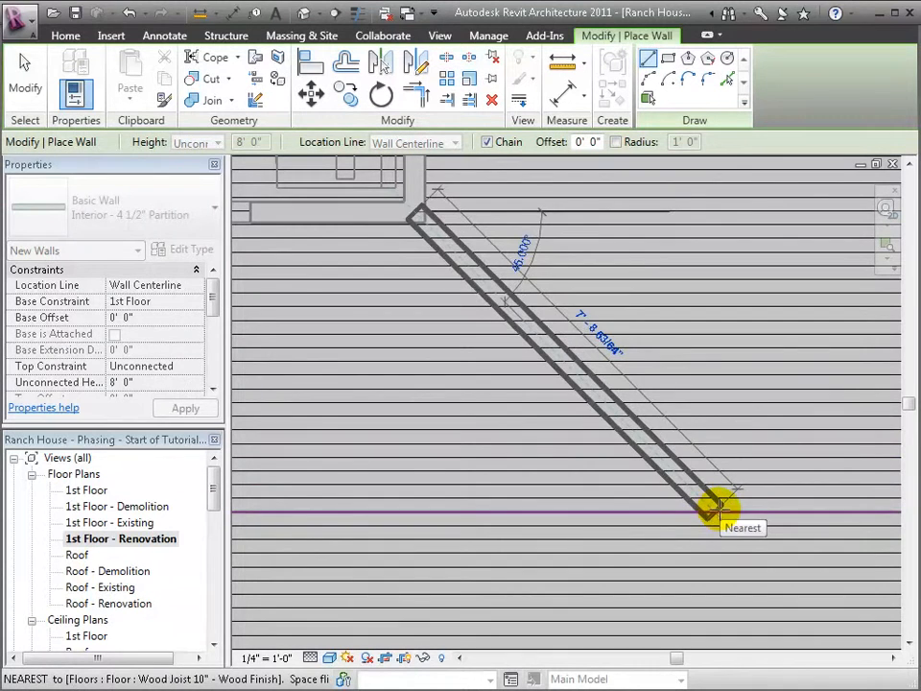
click(718, 508)
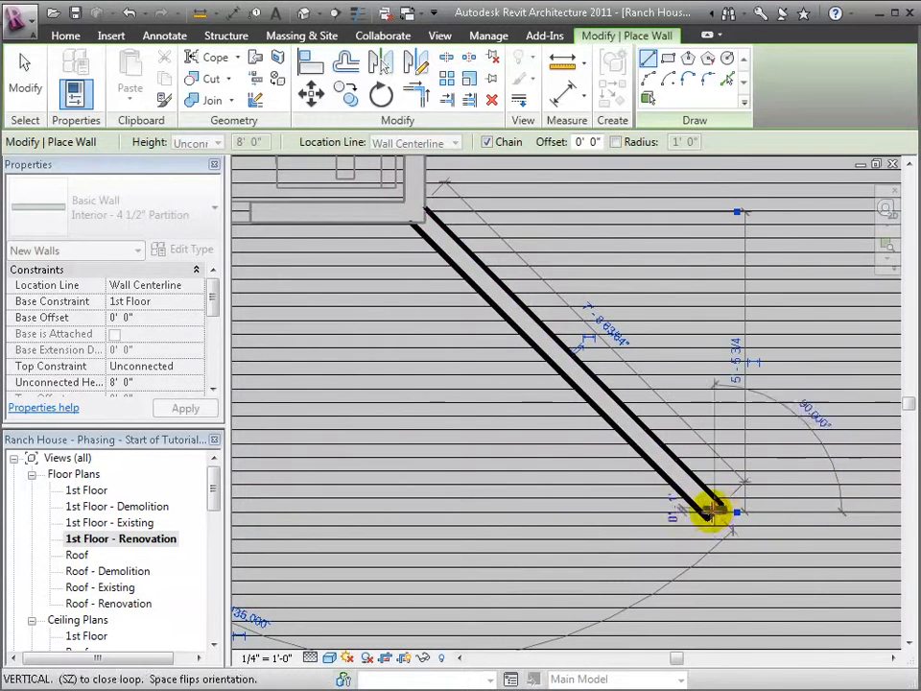
key(Escape)
key(Escape)
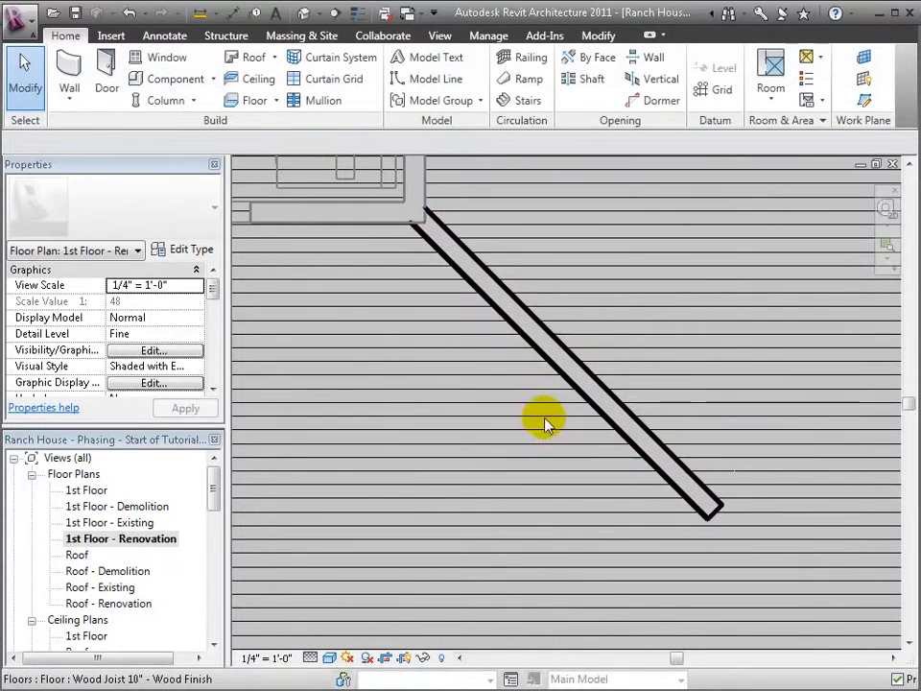
click(543, 352)
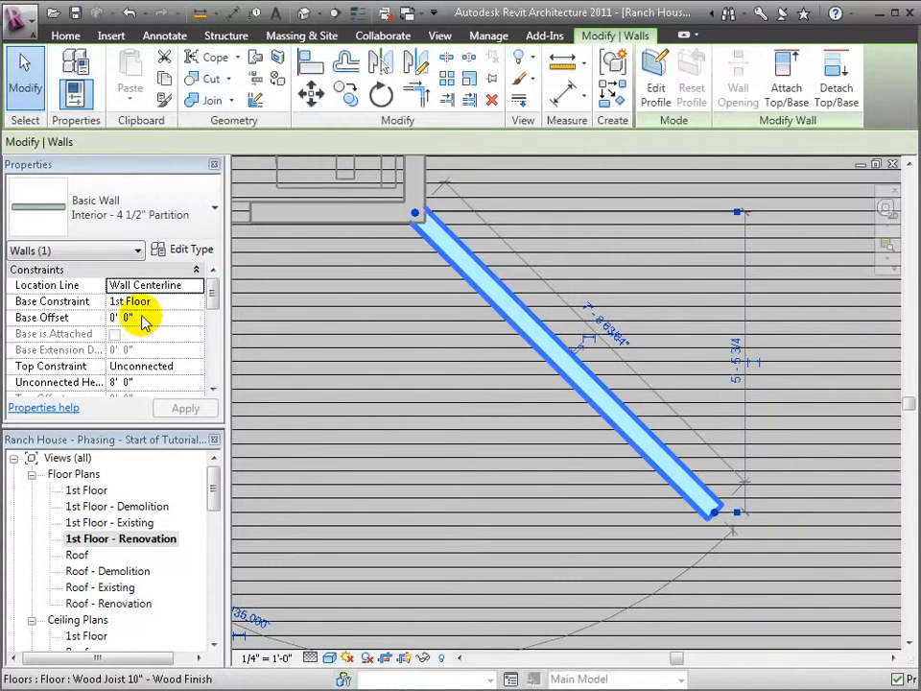
click(182, 381)
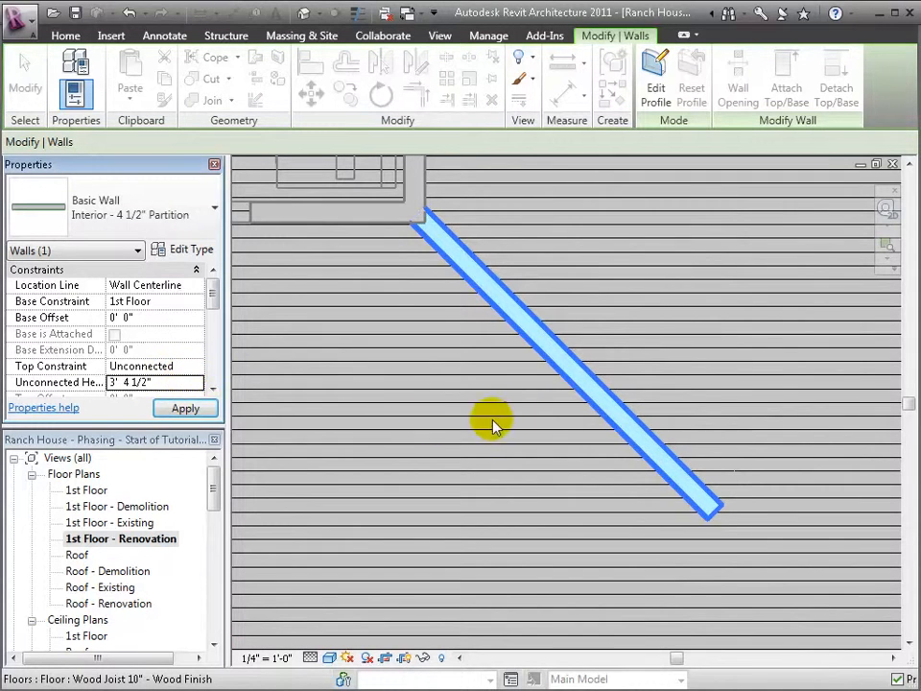
- Create a similar partition about 3' 3" long, running vertically from the diagonal low wall towards the sink counter
right_click(595, 394)
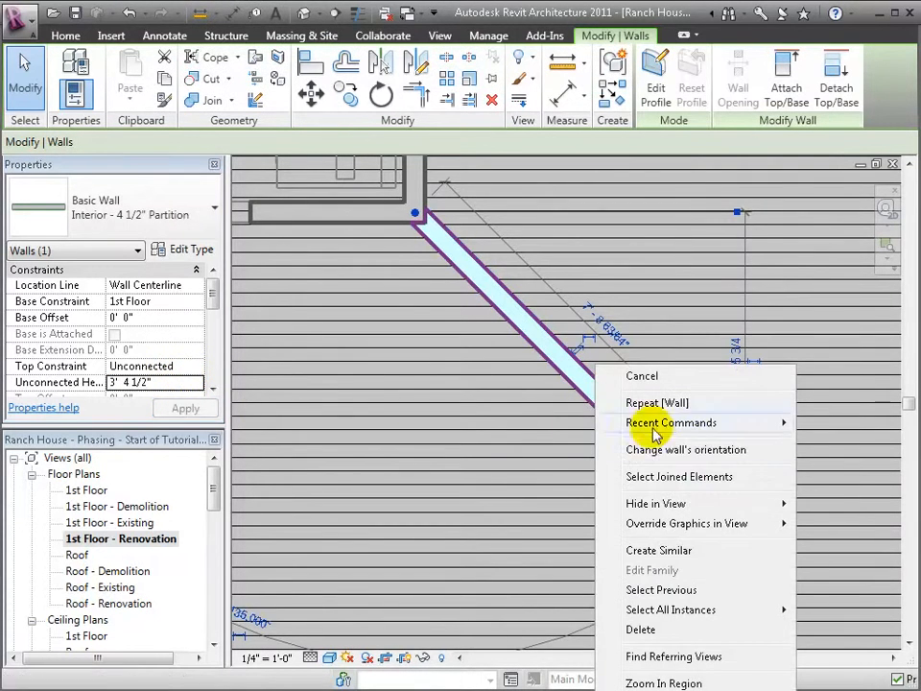
click(679, 551)
middle_drag(581, 382, 561, 180)
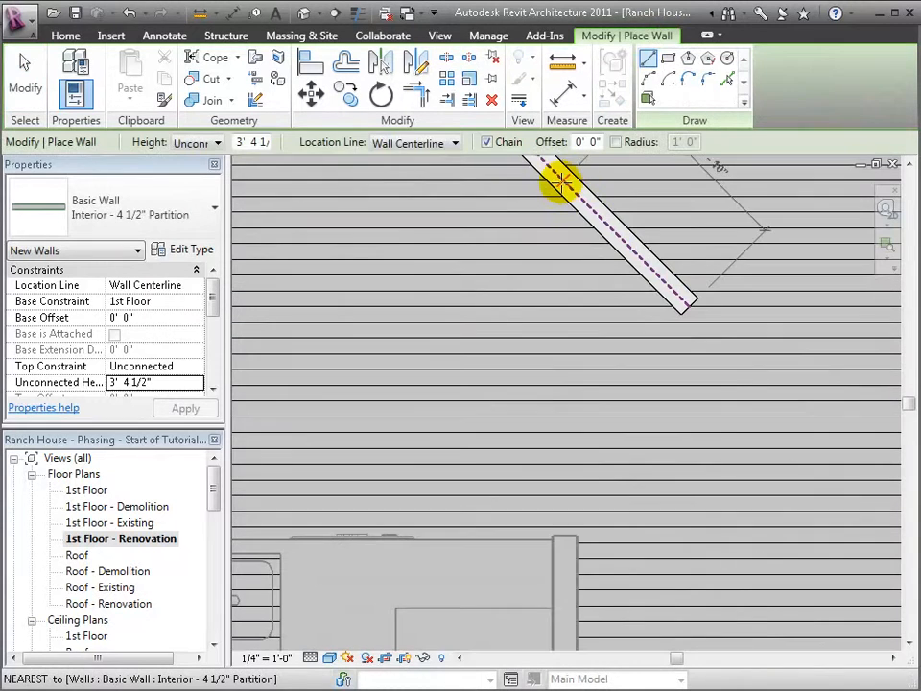
click(561, 181)
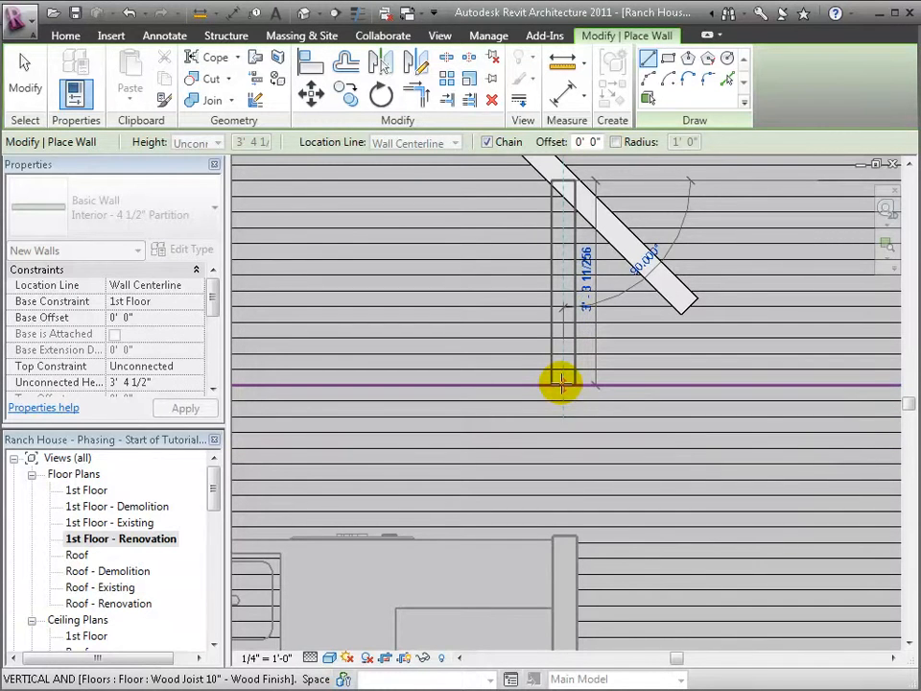
click(562, 384)
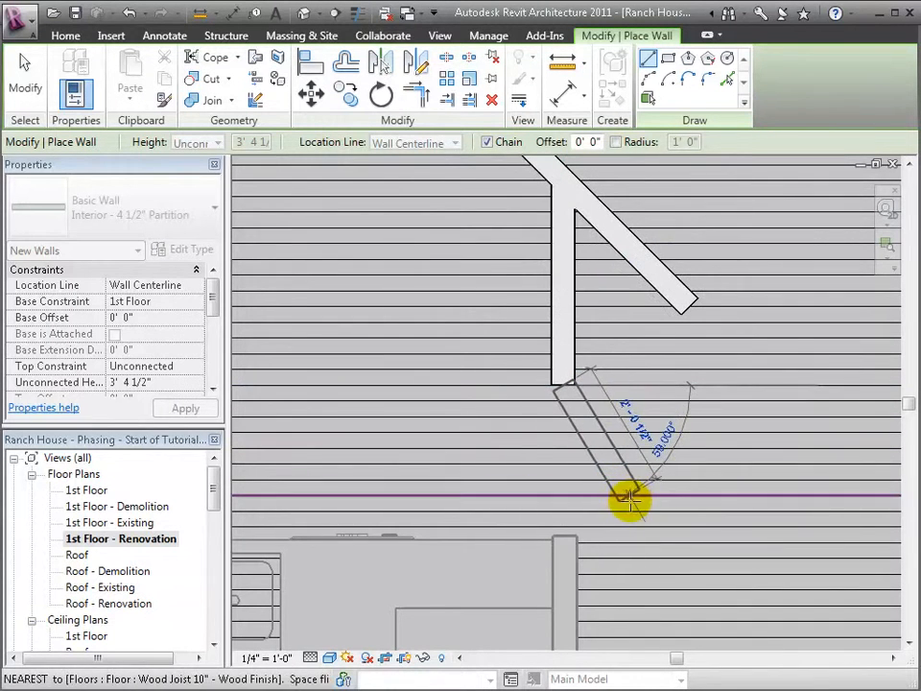
key(Escape)
key(Escape)
- Align the vertical low wall's kitchen-side face with the end of the base cabinet at the wall stub below
click(551, 334)
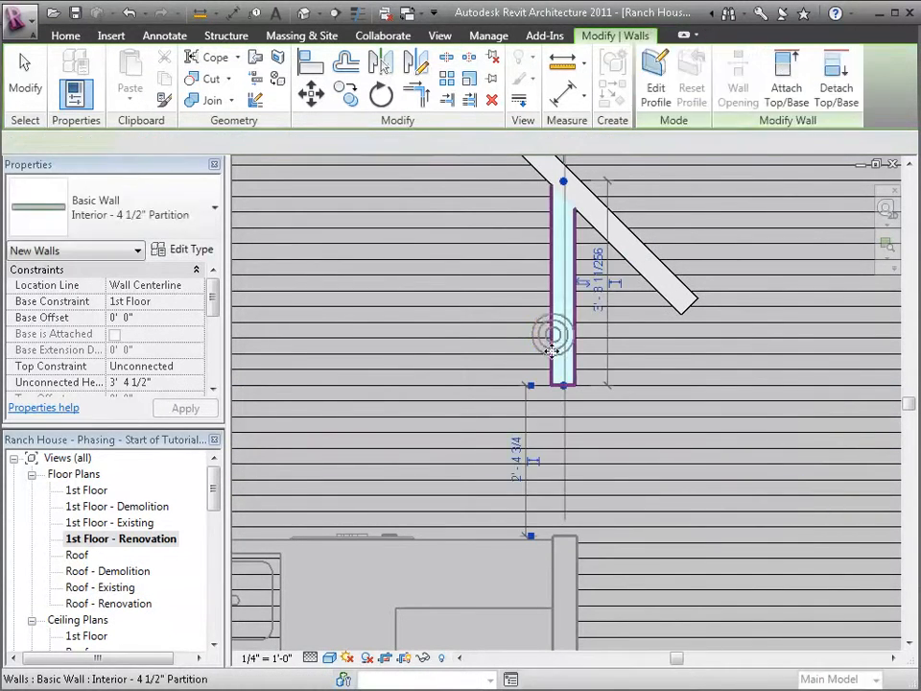
key(l)
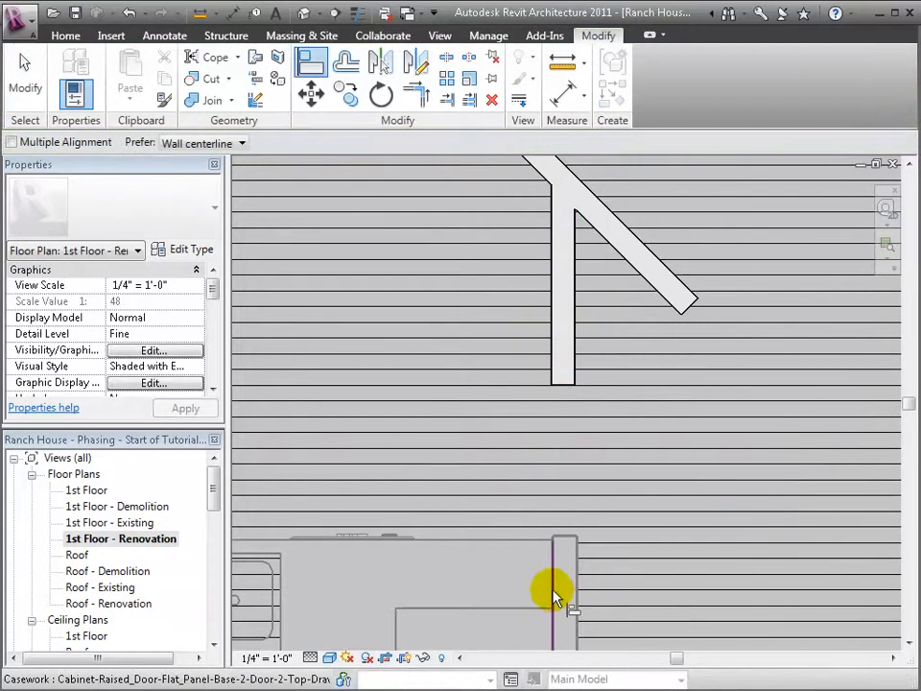
click(556, 578)
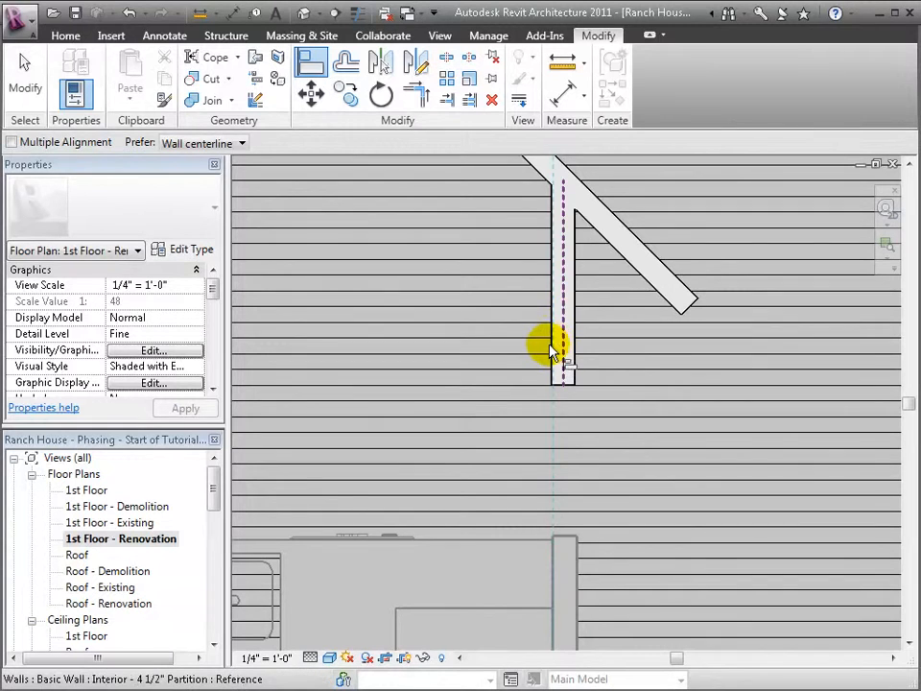
click(554, 349)
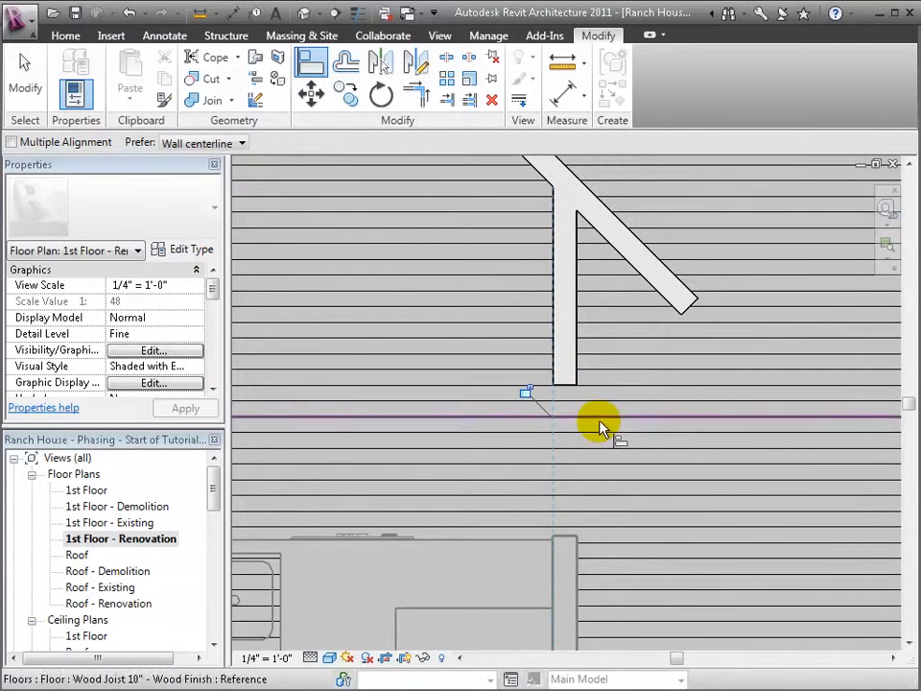
key(Escape)
- Trim the diagonal and vertical low walls to form a clean corner
scroll(601, 428, down, 2)
middle_drag(606, 421, 596, 504)
key(t)
key(r)
click(526, 323)
click(553, 406)
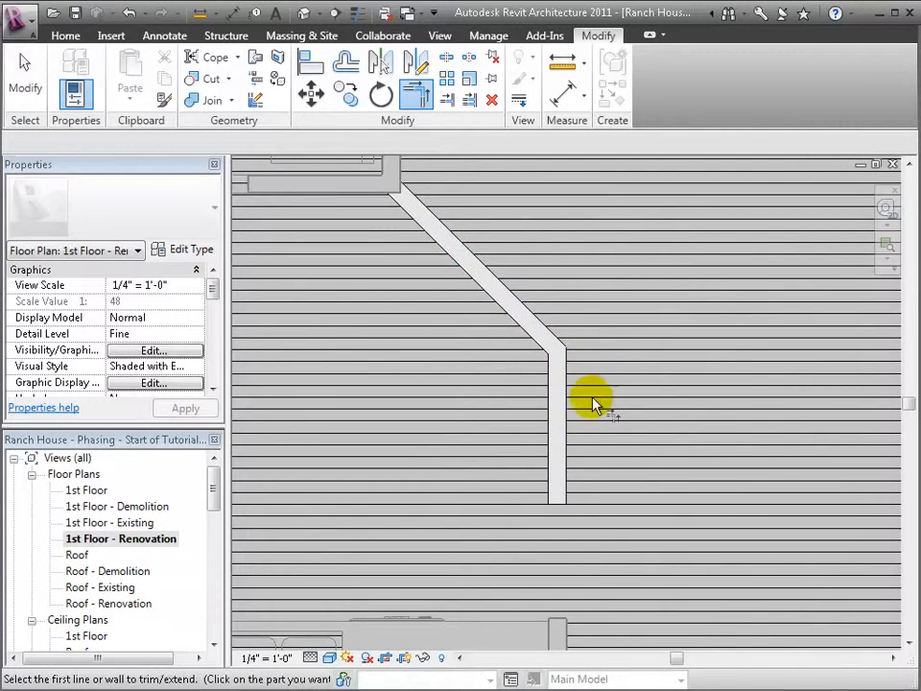
key(Escape)
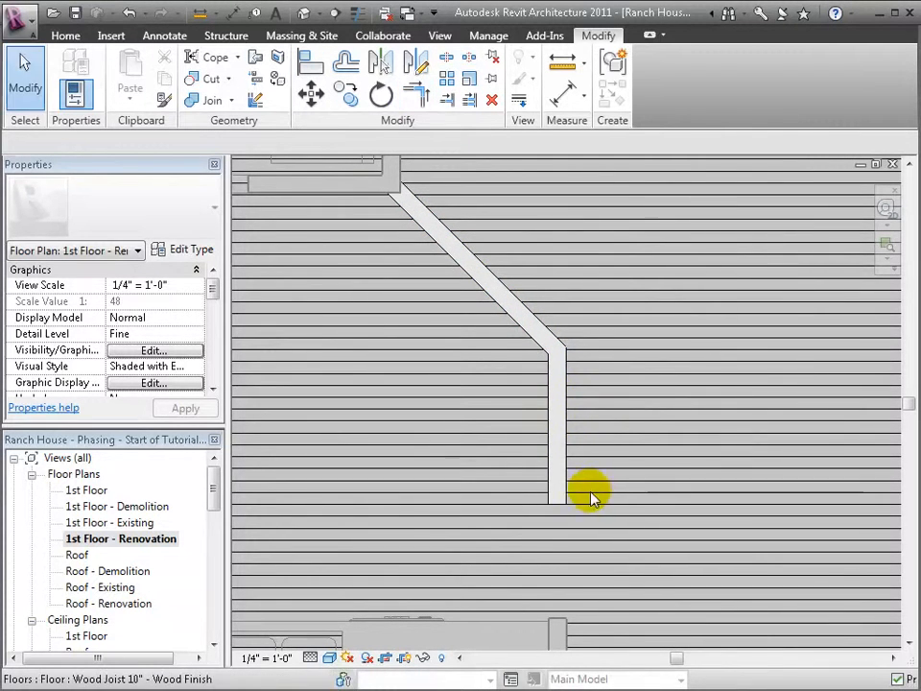
- Open the 3D Aerial - Renovation view and examine the new low walls and cased opening
scroll(591, 495, down, 2)
middle_drag(628, 503, 627, 437)
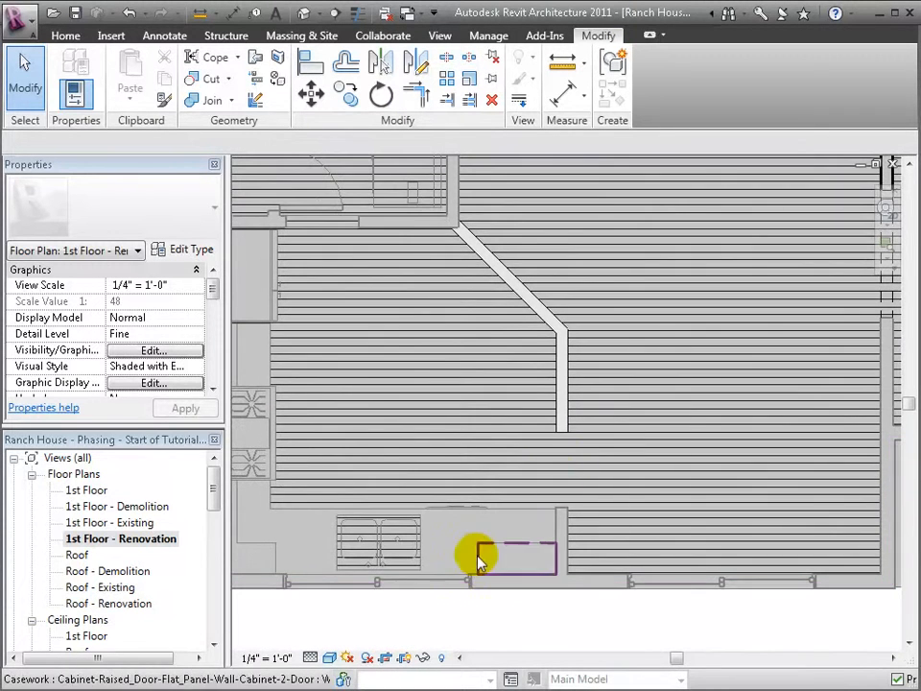
click(303, 13)
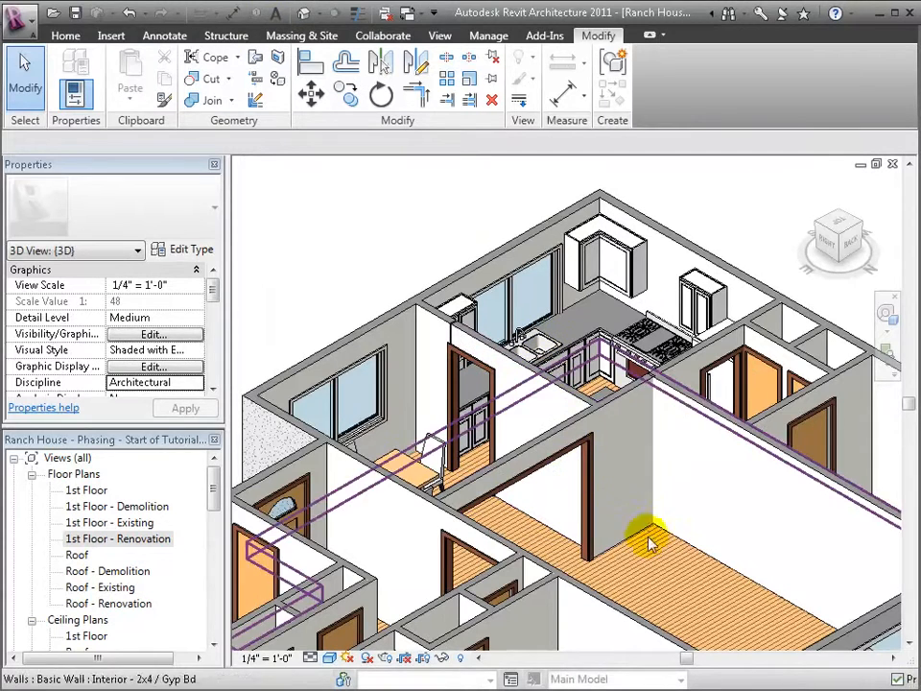
drag(214, 479, 211, 523)
double_click(168, 571)
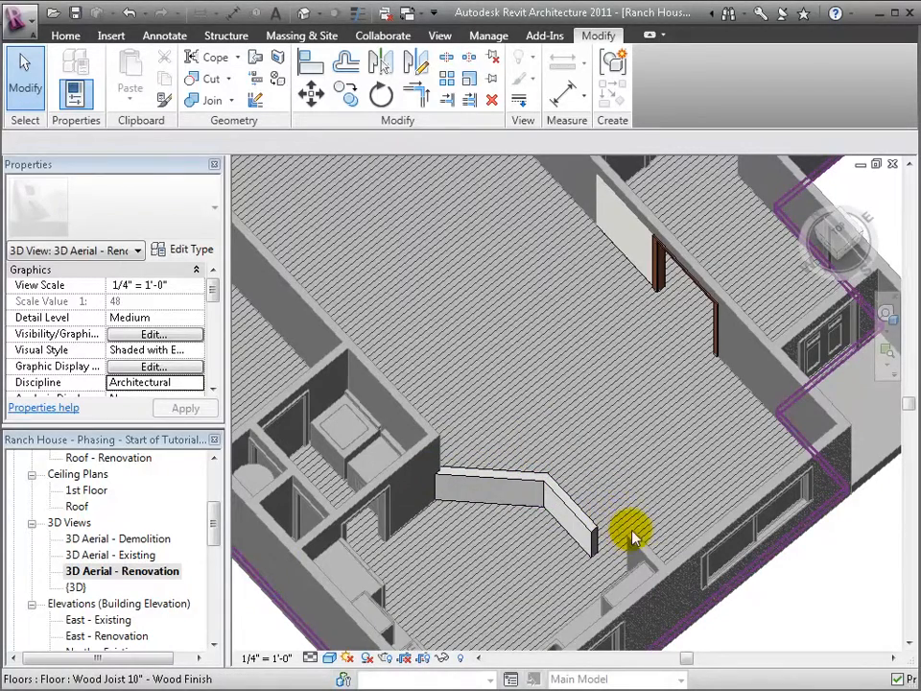
shift+middle_drag(650, 467, 644, 443)
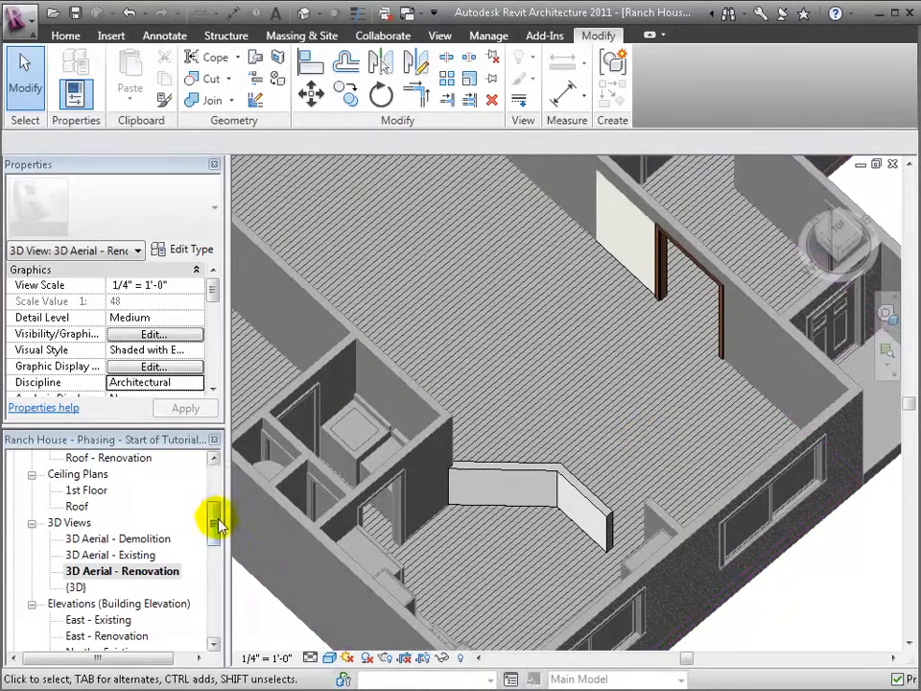
- In the 1st Floor - Renovation plan, place B24 one-door, top-drawer base cabinets against the kitchen's upper wall and the vertical low wall
drag(212, 520, 219, 468)
double_click(108, 540)
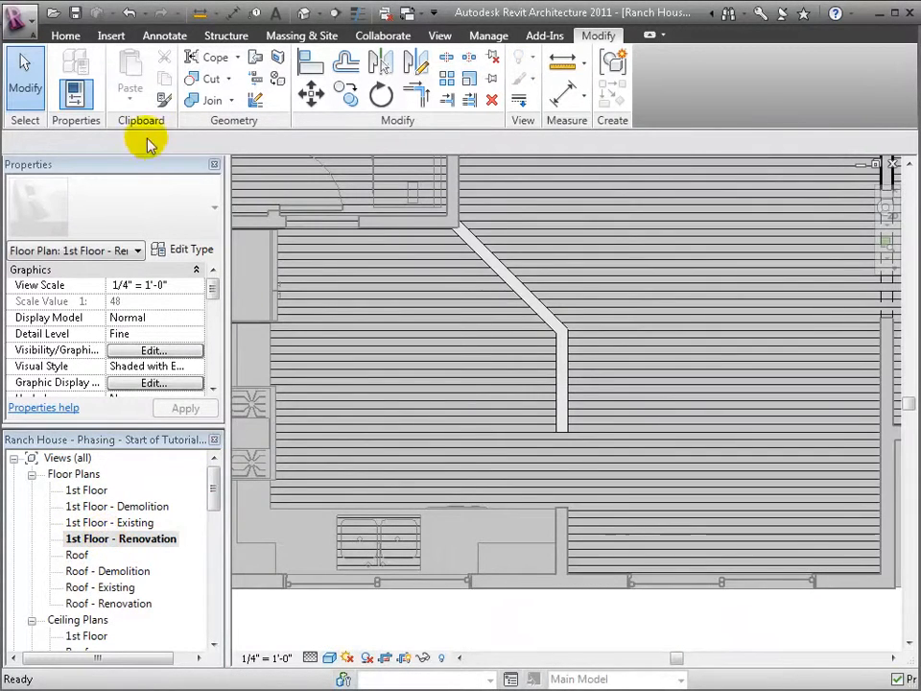
click(65, 36)
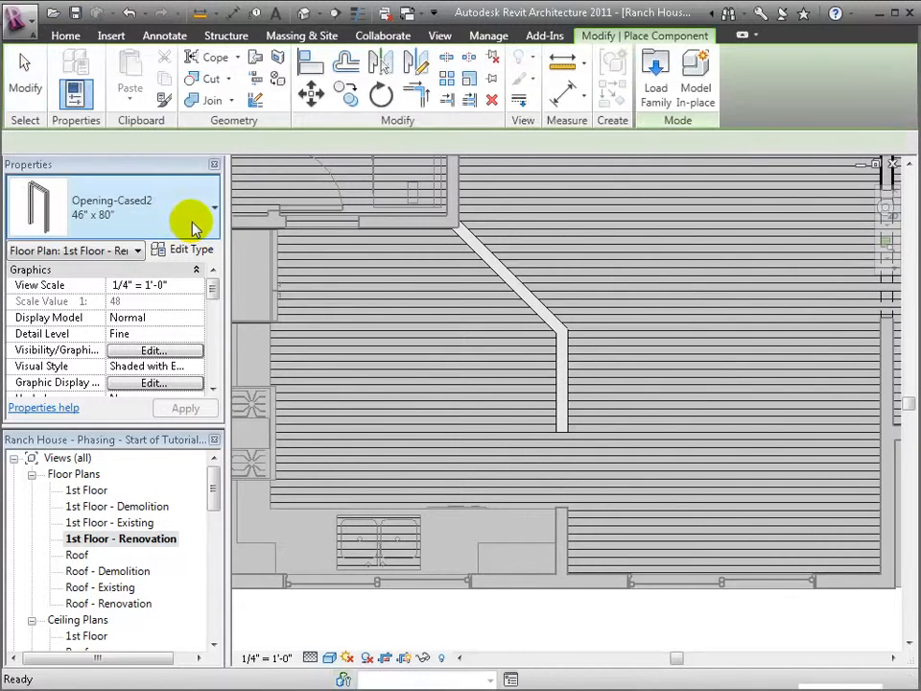
click(211, 206)
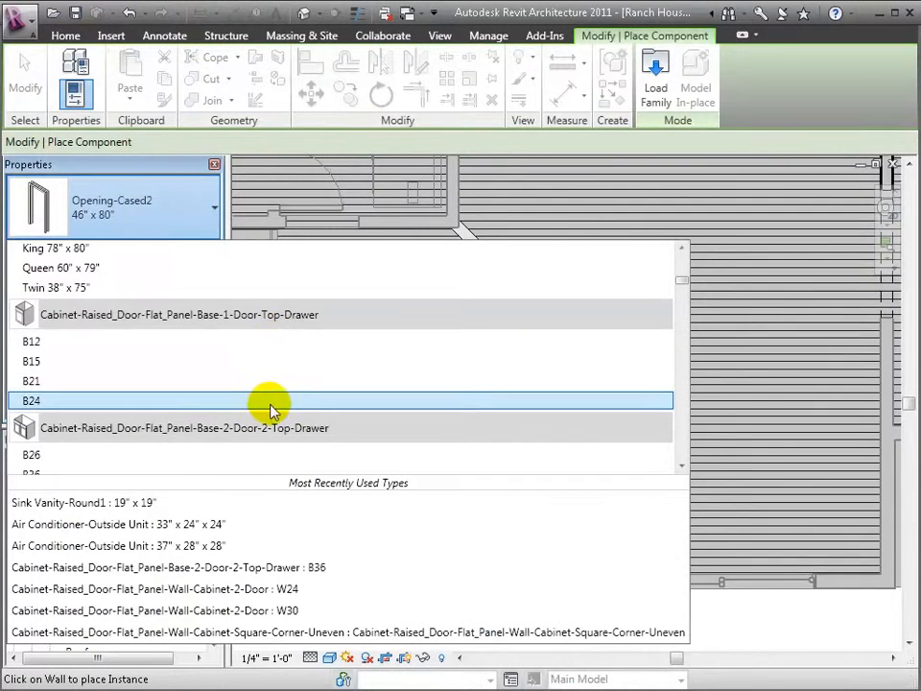
mouse_move(270, 410)
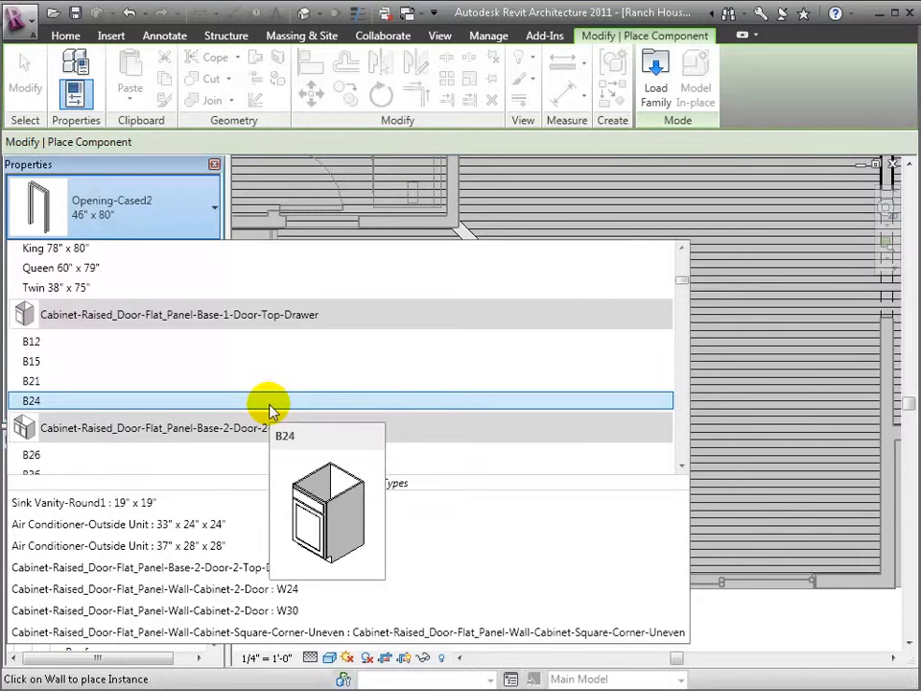
click(270, 410)
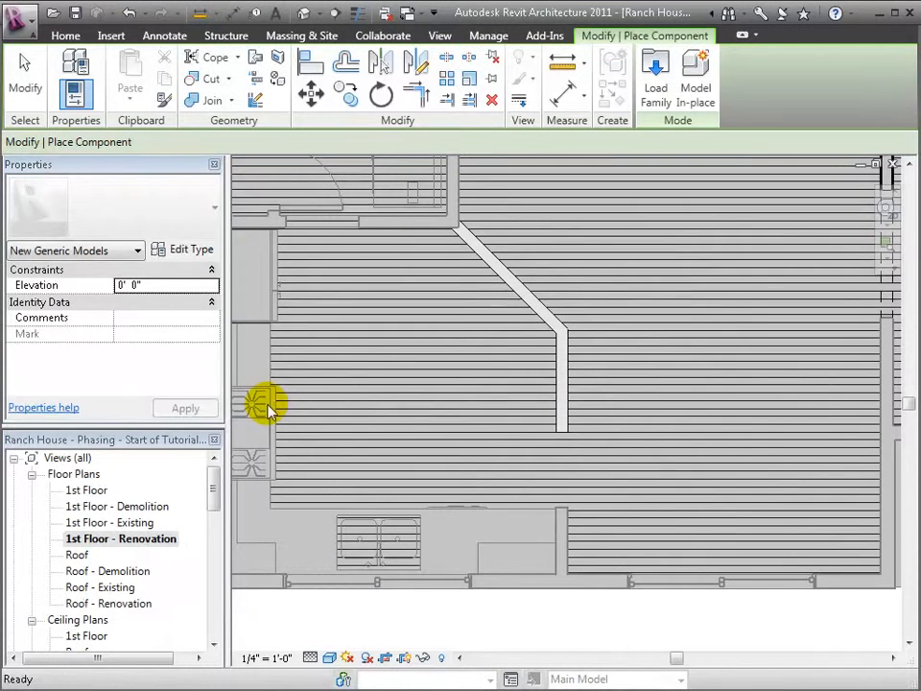
click(392, 228)
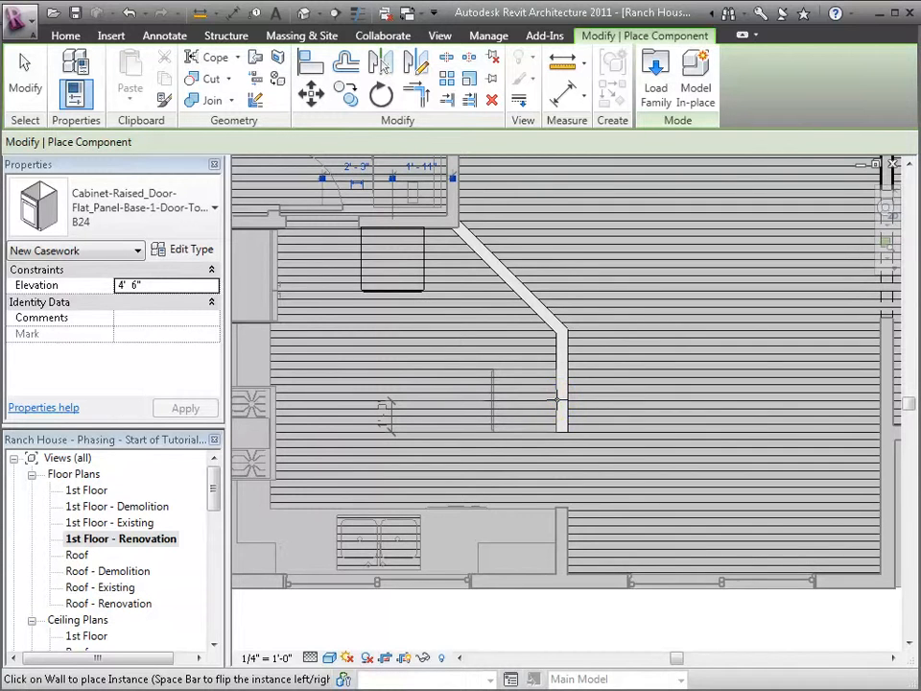
click(557, 399)
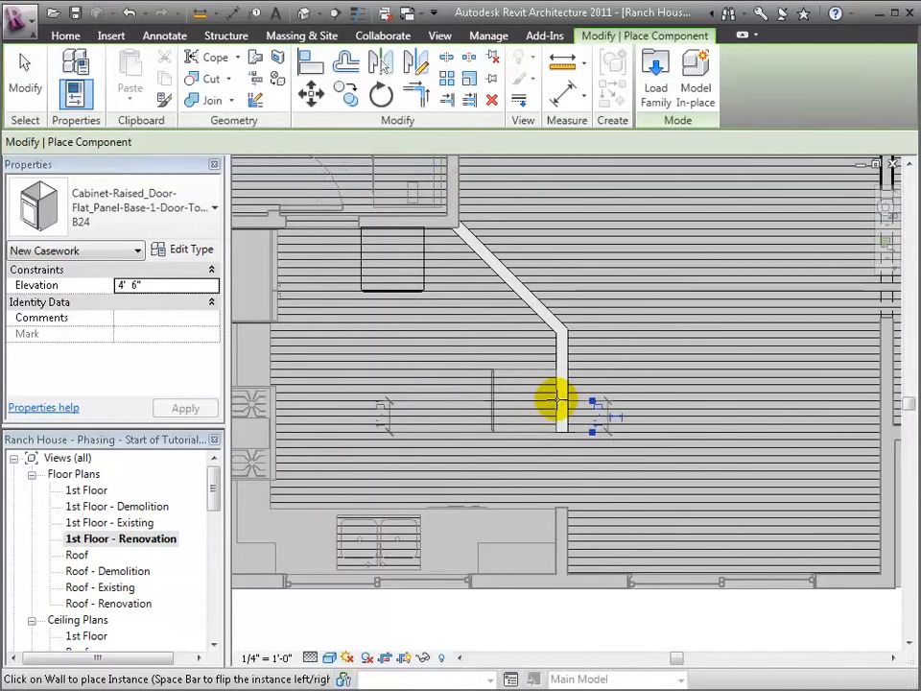
- Place a B36 two-door, two-top-drawer base cabinet against the kitchen side of the diagonal low wall
click(207, 212)
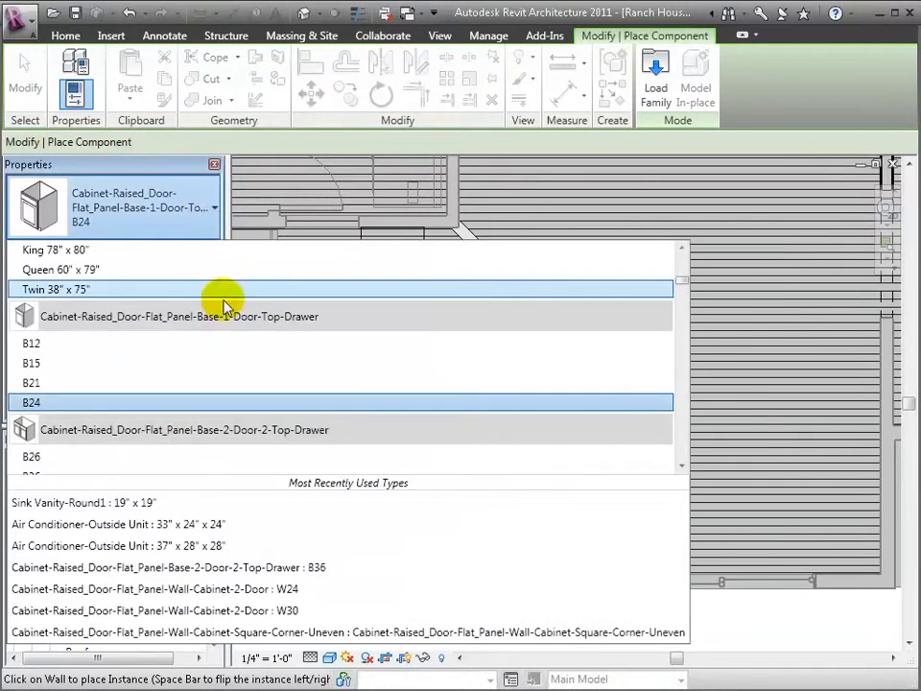
scroll(150, 393, down, 2)
click(151, 391)
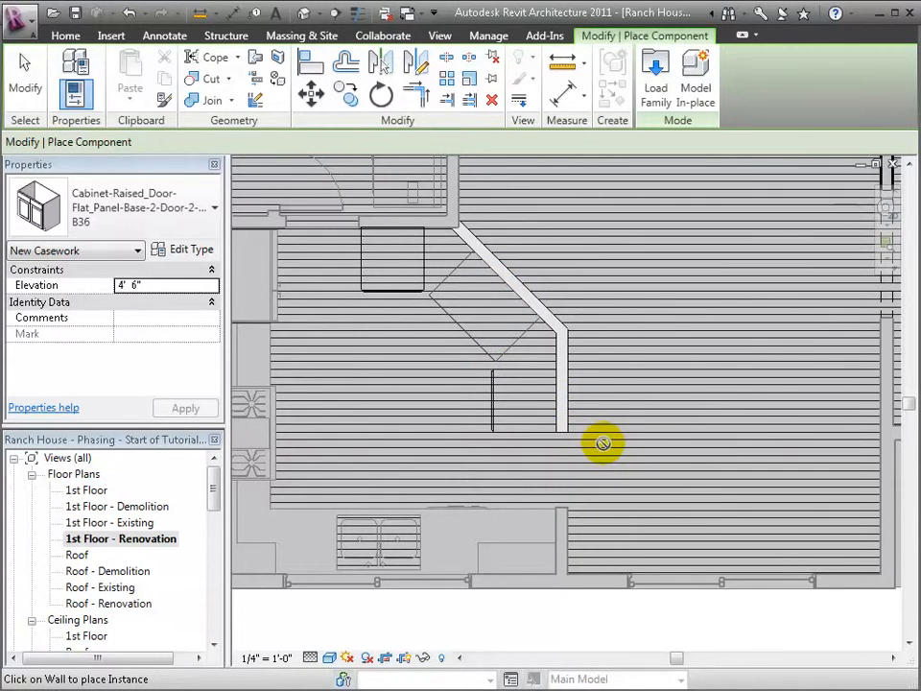
- Nudge the B24 base cabinet at the vertical low wall slightly up from the wall's free end
scroll(520, 382, up, 3)
key(Escape)
click(471, 444)
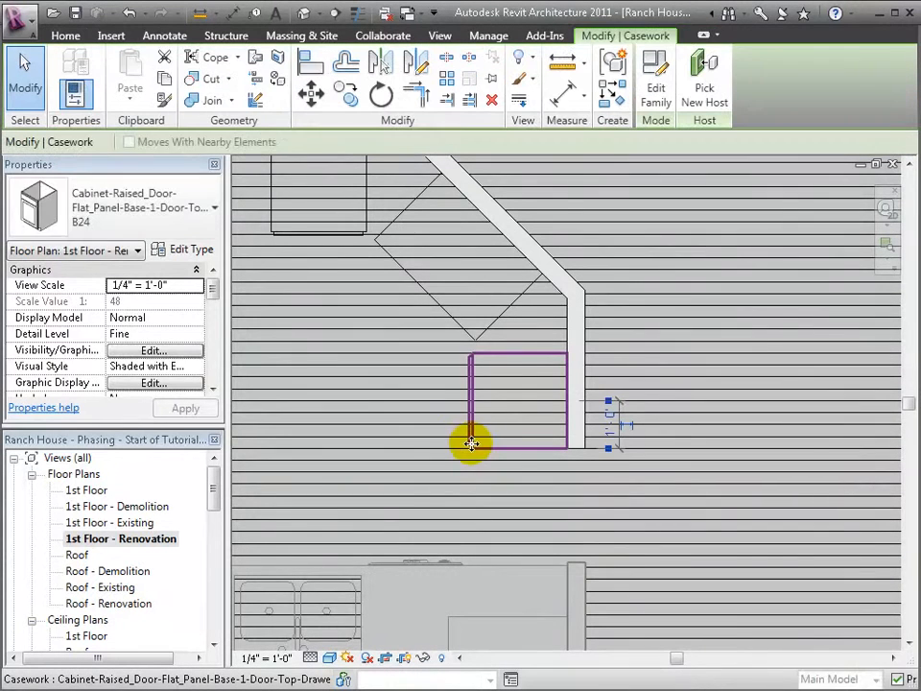
click(464, 492)
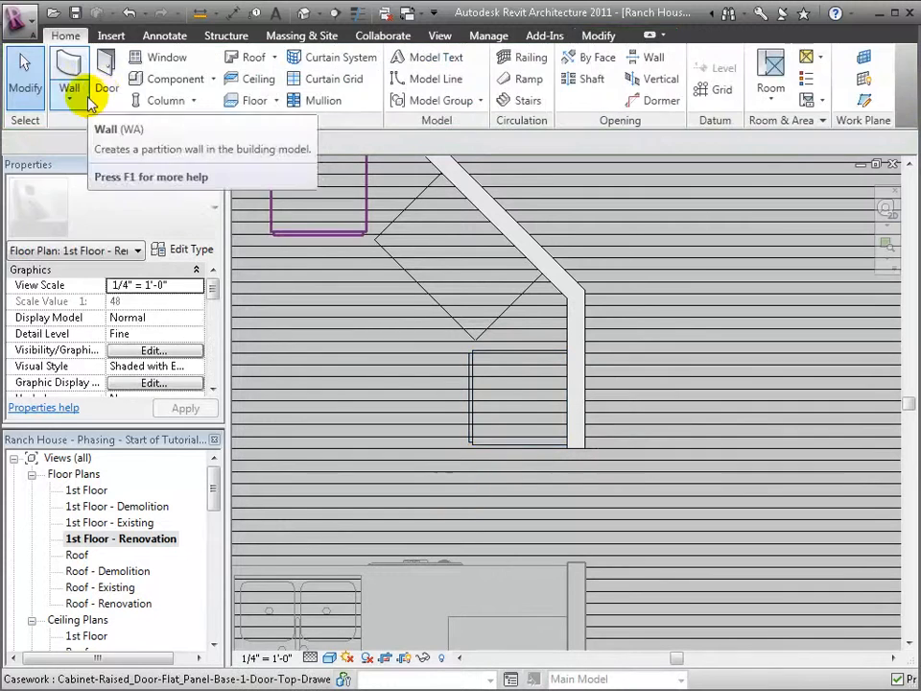
- Create an in-place casework family named Island Counter
click(215, 81)
click(187, 149)
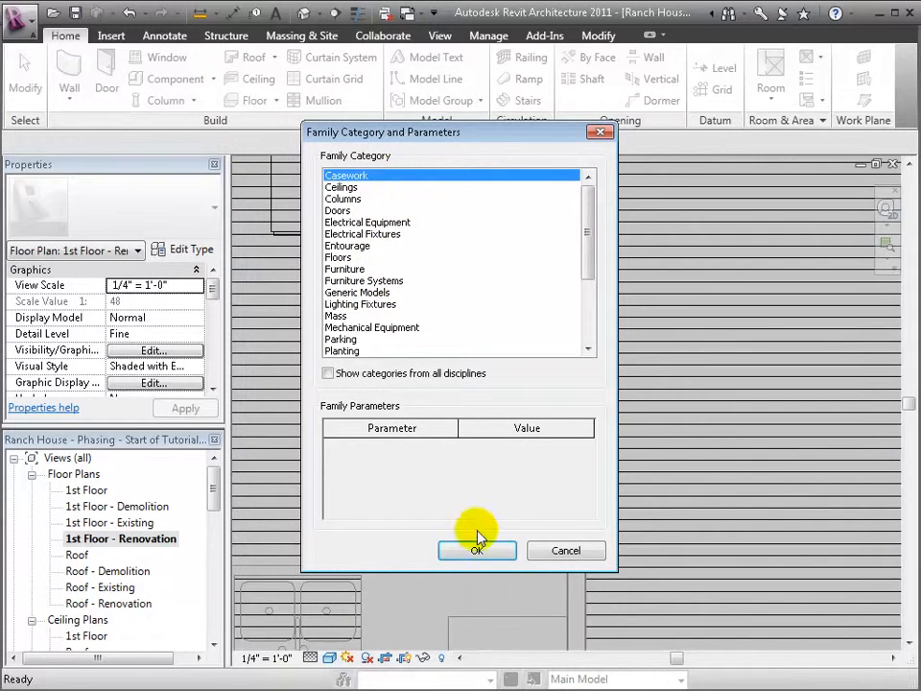
click(470, 552)
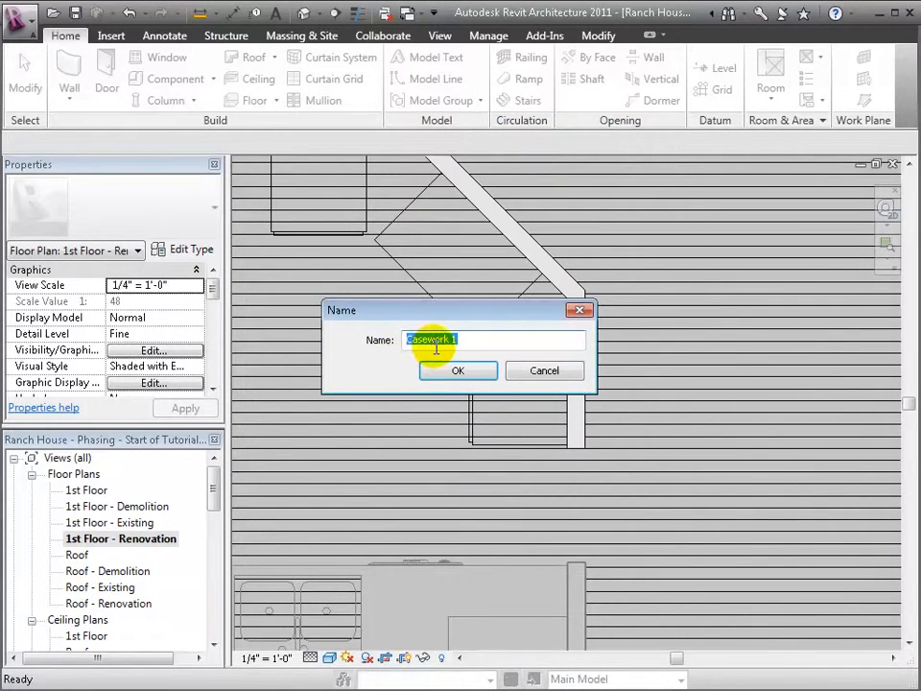
text(Island Counter)
key(Return)
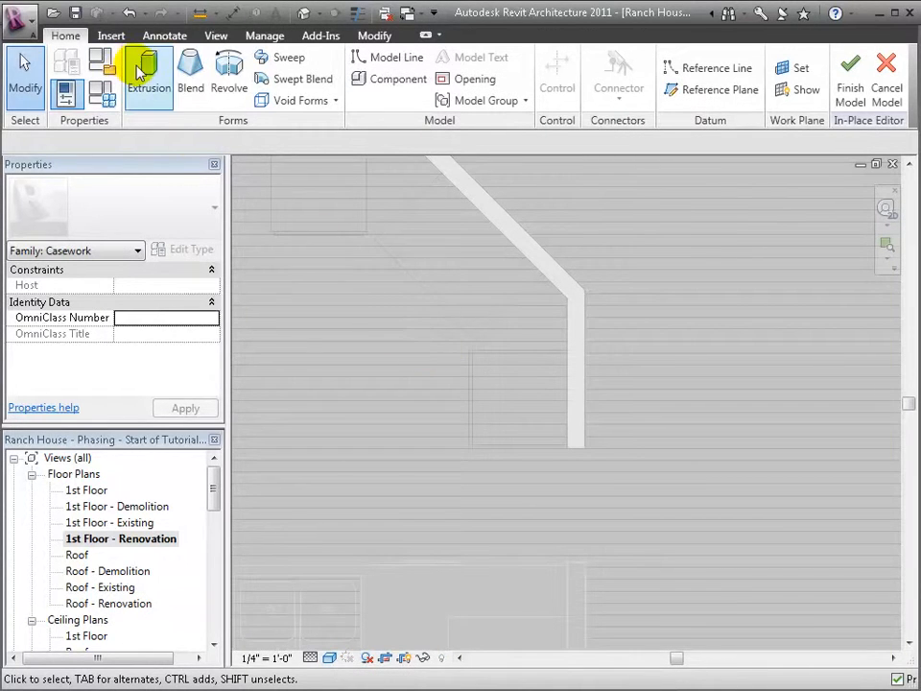
- Start an extrusion and pick sketch lines offset 0' 1" outside the three base cabinets' fronts and the vertical low wall's free end
click(149, 96)
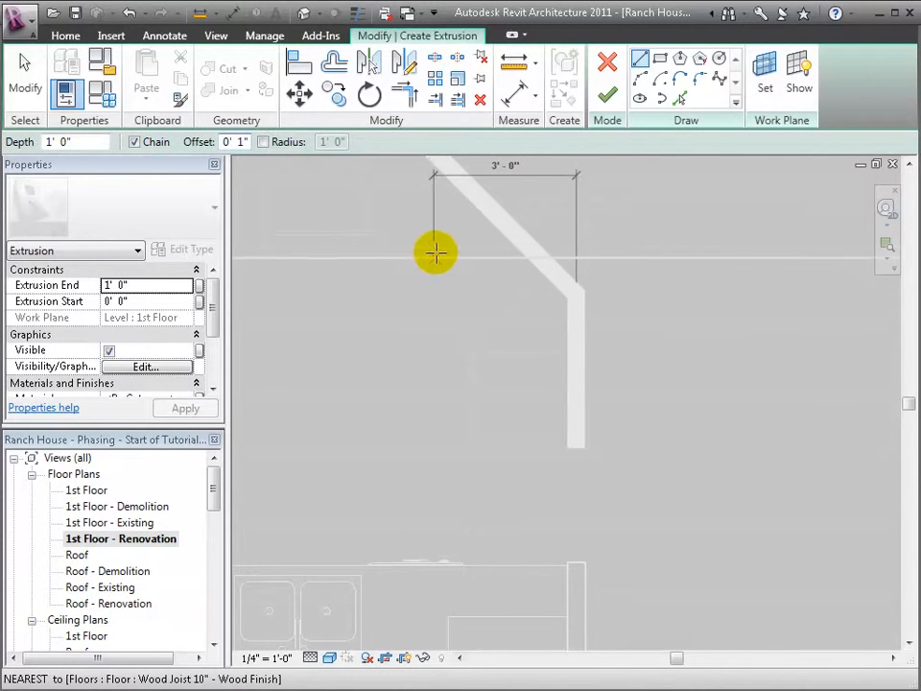
click(679, 99)
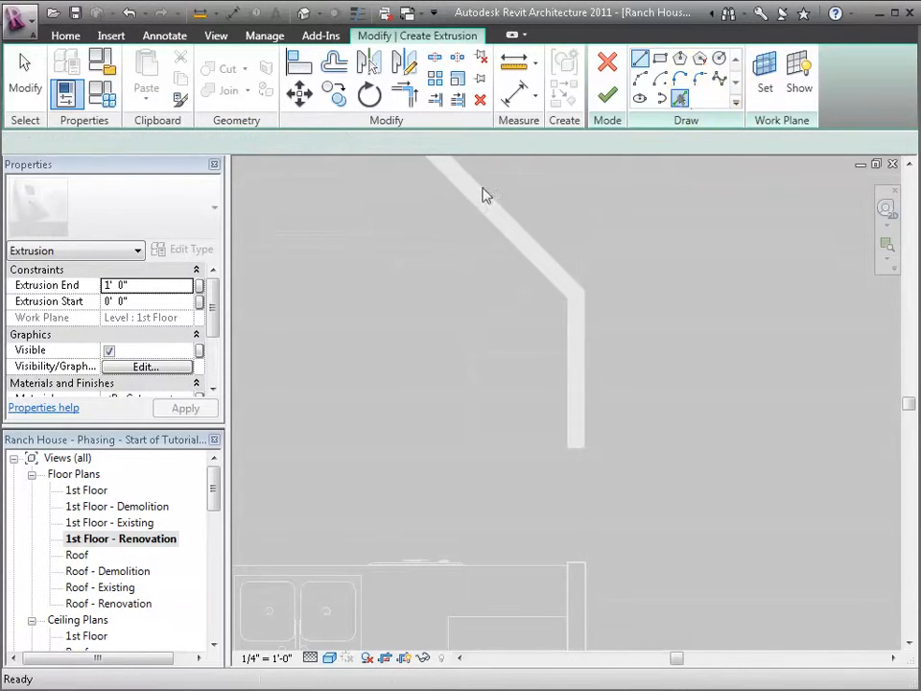
scroll(298, 249, up, 2)
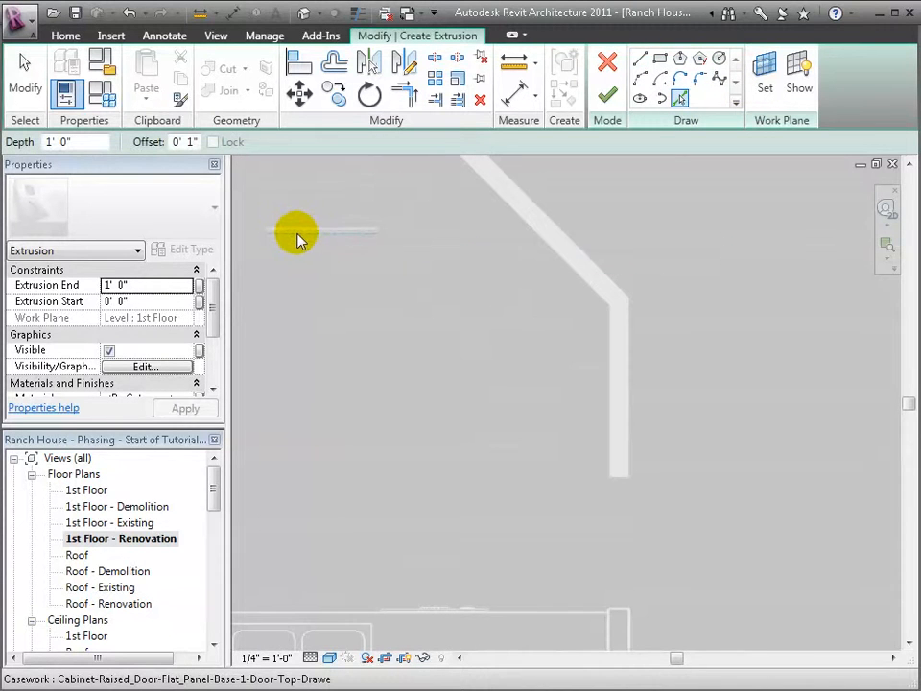
click(298, 236)
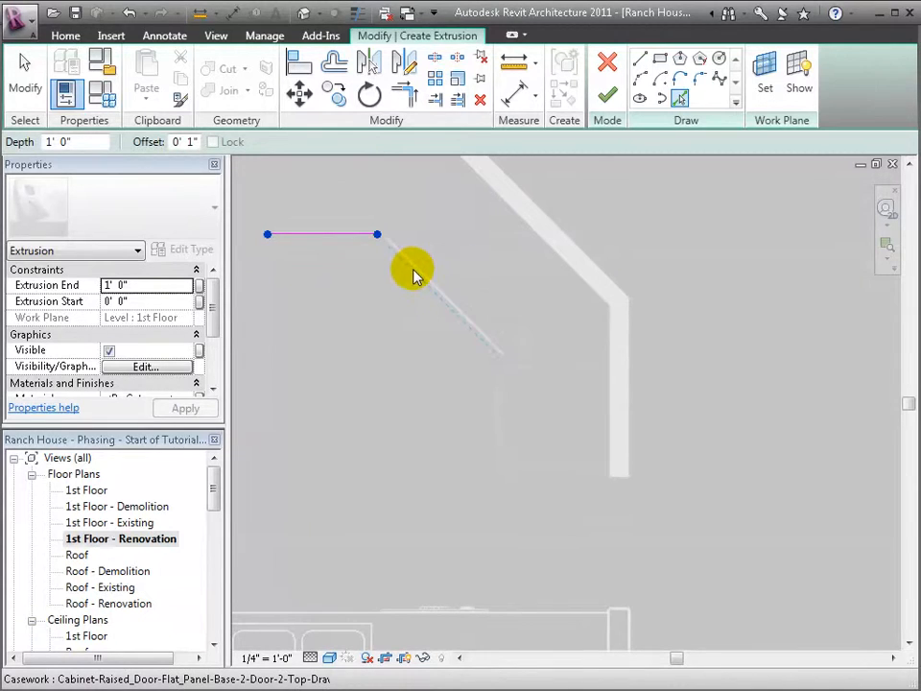
click(415, 277)
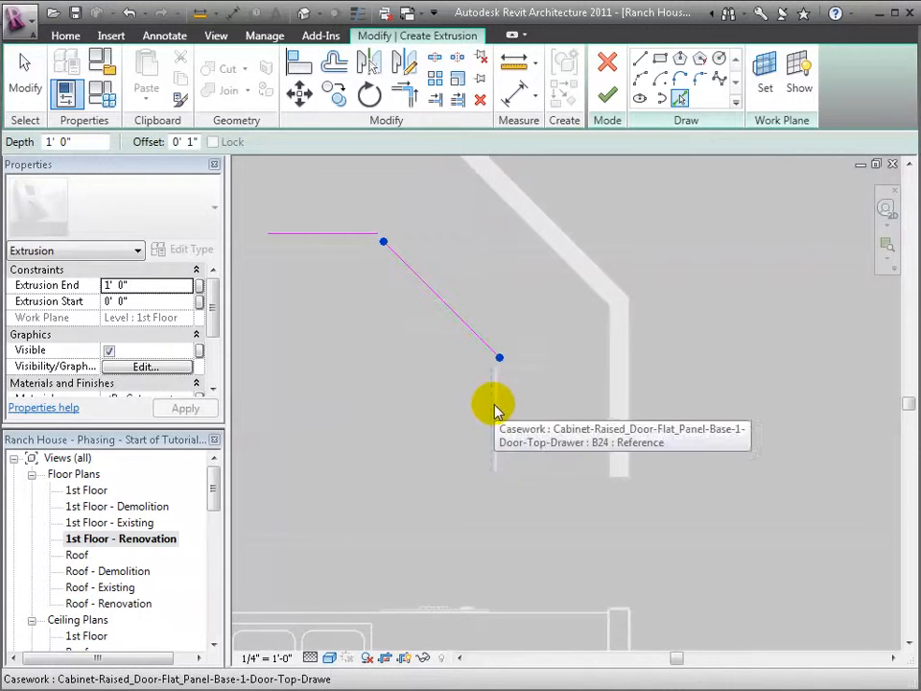
scroll(495, 410, up, 2)
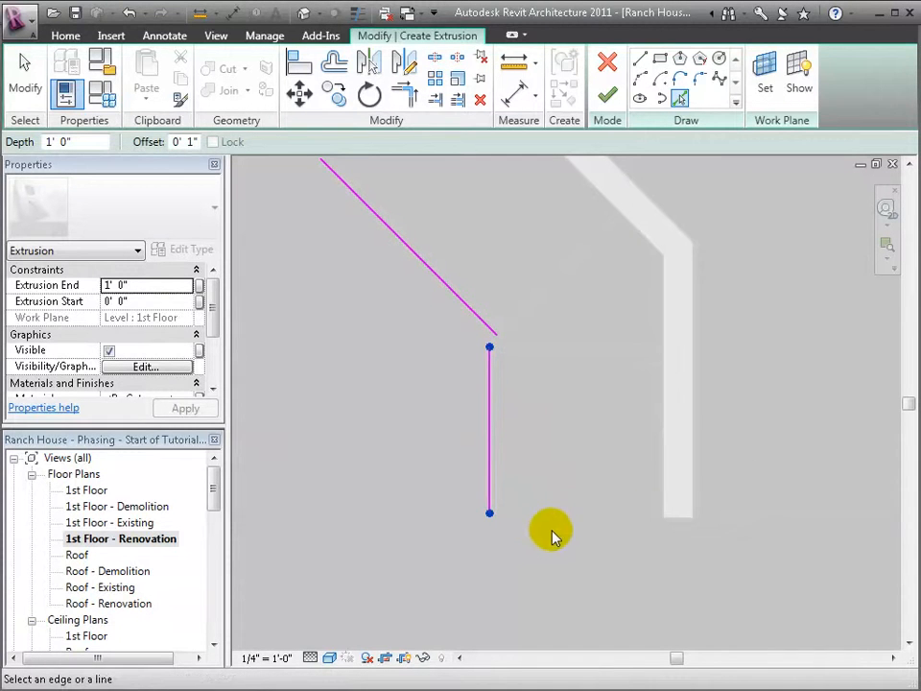
click(677, 524)
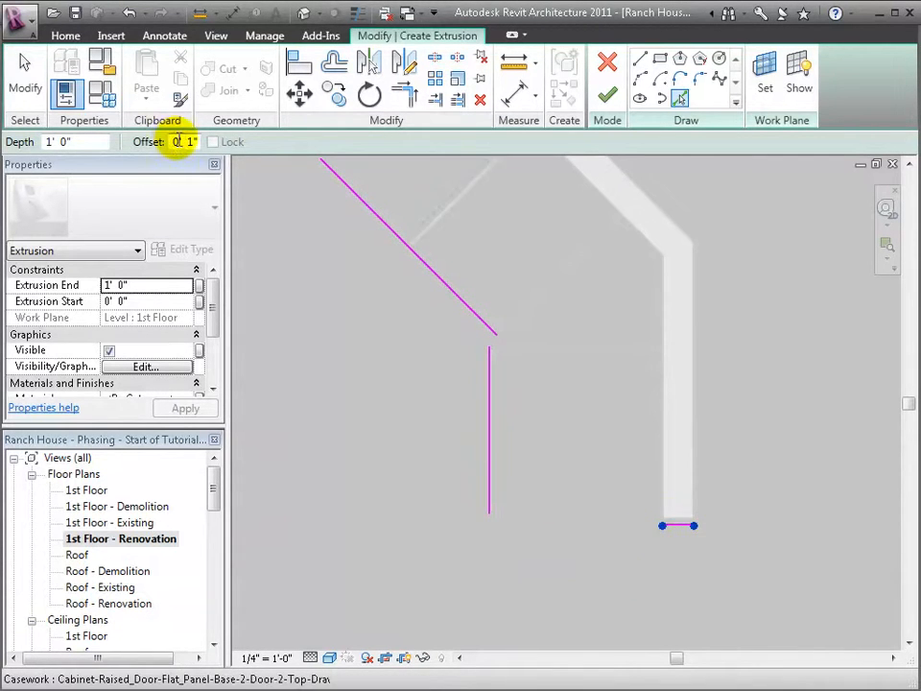
- With a 0' 0" offset, pick sketch lines on the low walls' outer faces and the existing wall's two faces at the corner
click(173, 141)
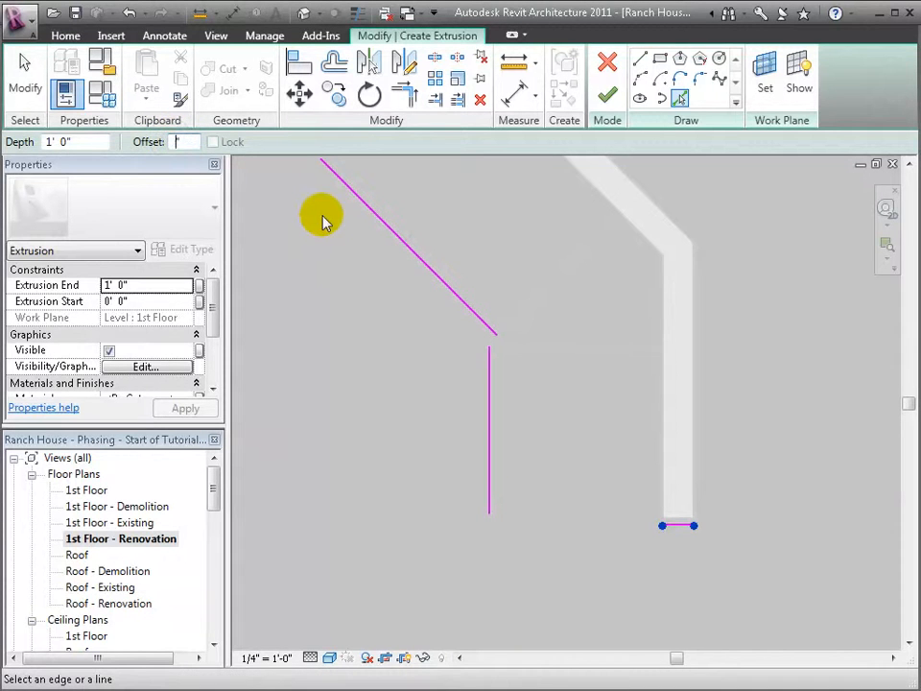
text(0)
key(Return)
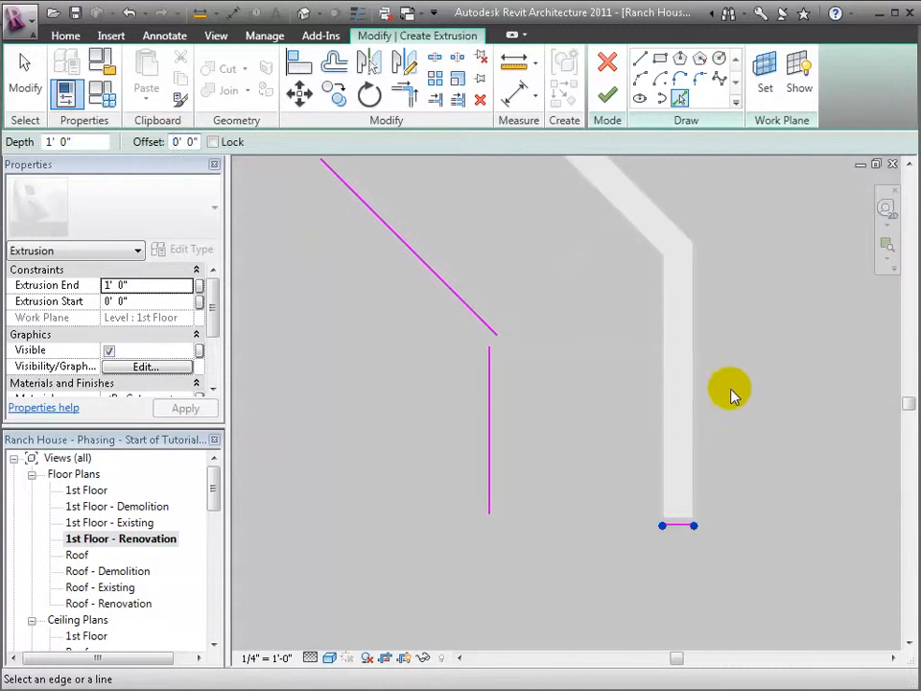
click(694, 407)
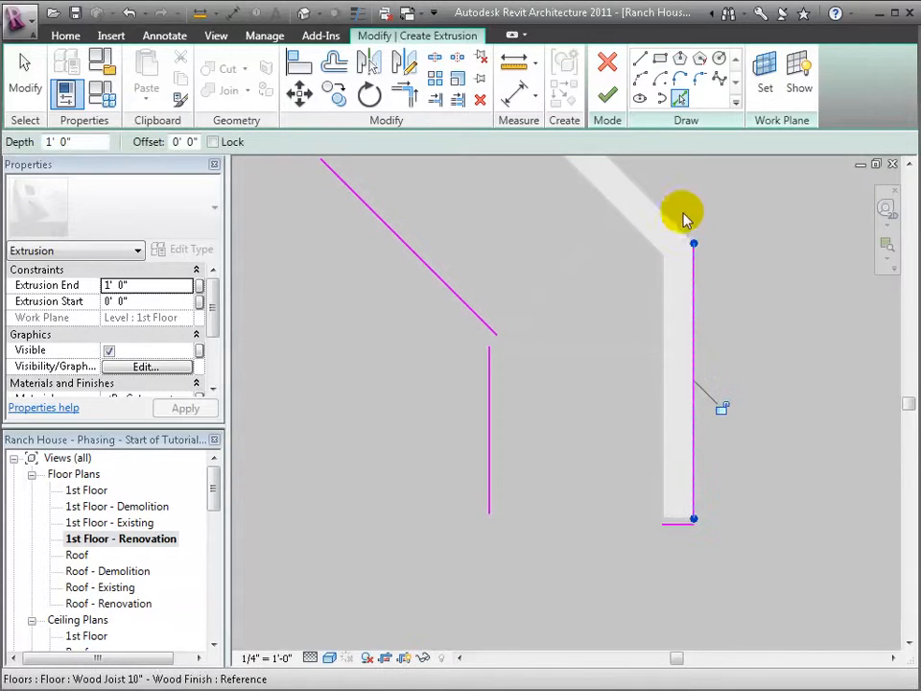
click(662, 222)
mouse_move(626, 275)
middle_down()
mouse_move(629, 360)
mouse_move(674, 483)
mouse_move(715, 515)
middle_up()
click(517, 256)
click(504, 257)
- Add a sketch line offset 0' 1" outside the exposed left side of the upper B24 cabinet
click(268, 382)
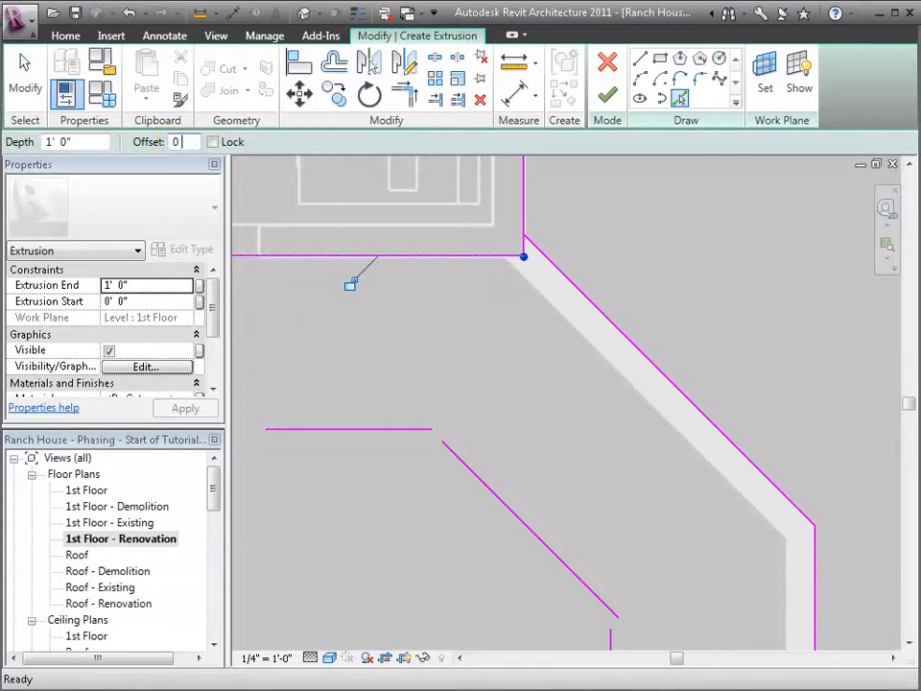
click(266, 336)
scroll(326, 436, down, 1)
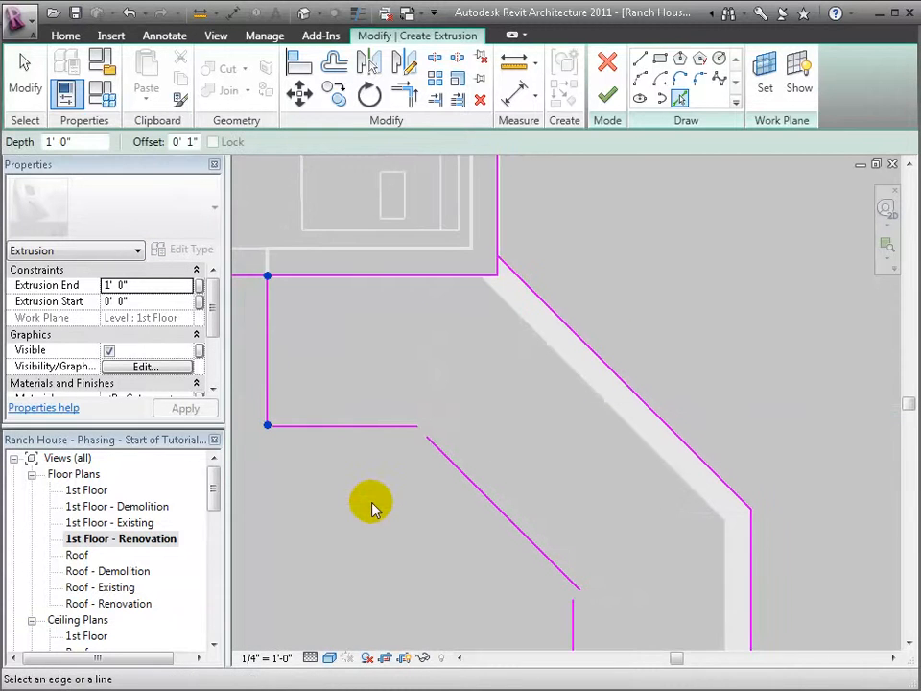
- Trim the counter's left side line to corners with the front line and the existing wall line
key(t)
key(r)
click(268, 403)
click(285, 425)
click(267, 288)
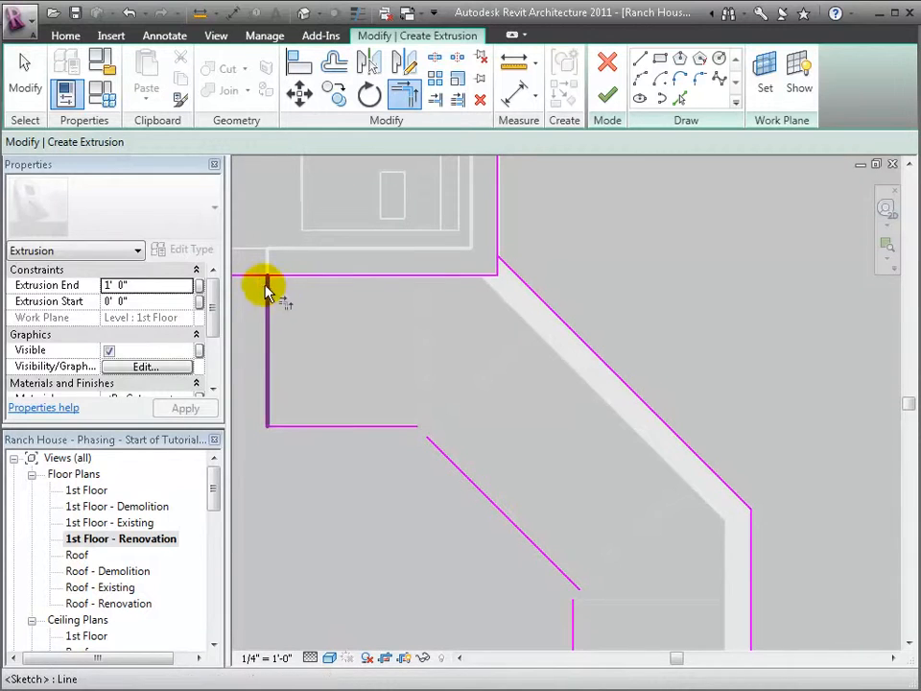
click(281, 278)
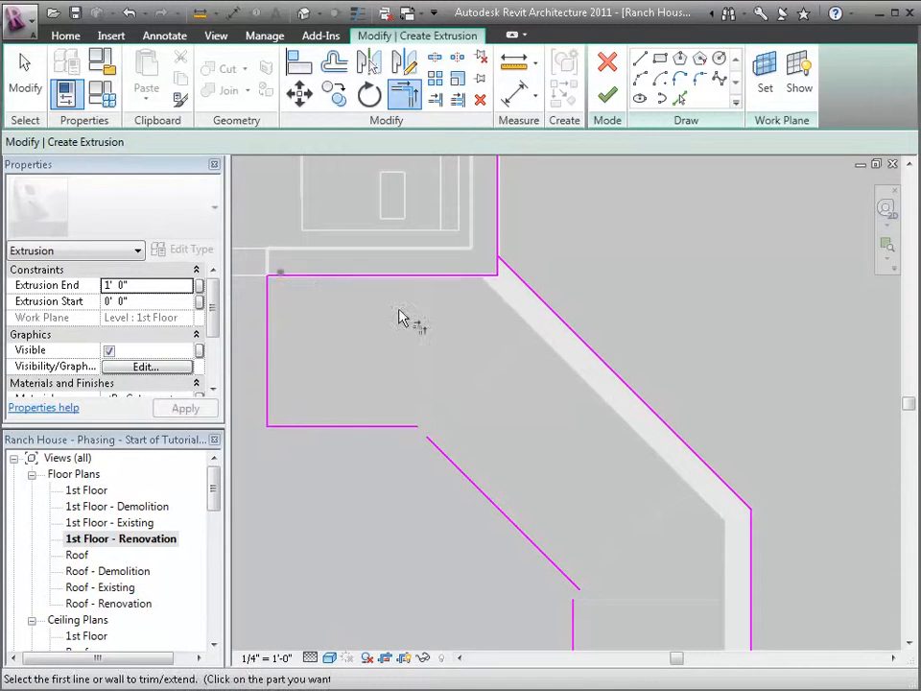
- Trim the sketch around the existing wall corner and rejoin the diagonal outer line to the vertical outer line
click(494, 278)
click(496, 278)
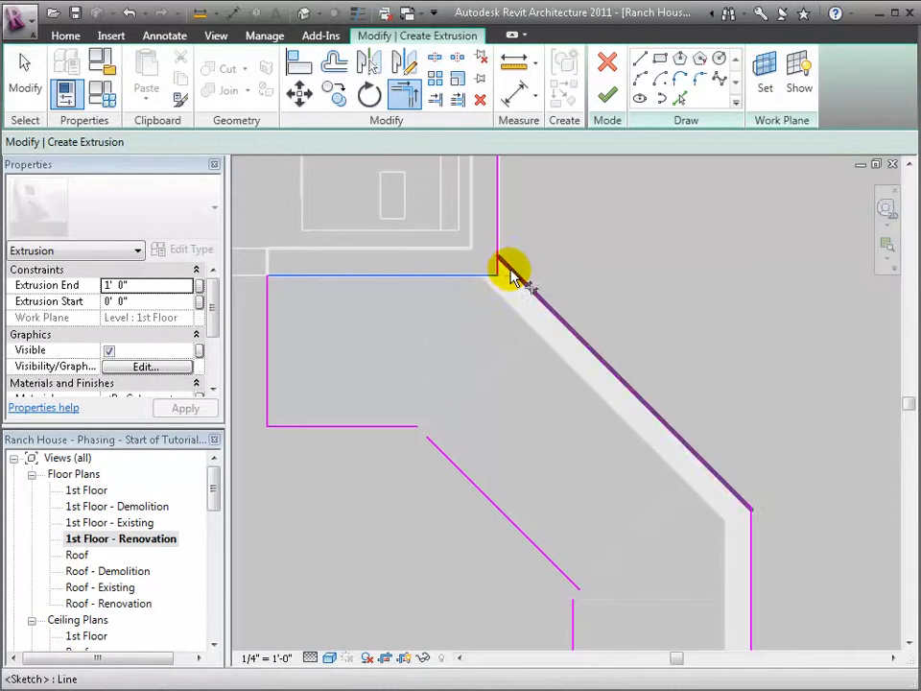
click(510, 271)
click(498, 268)
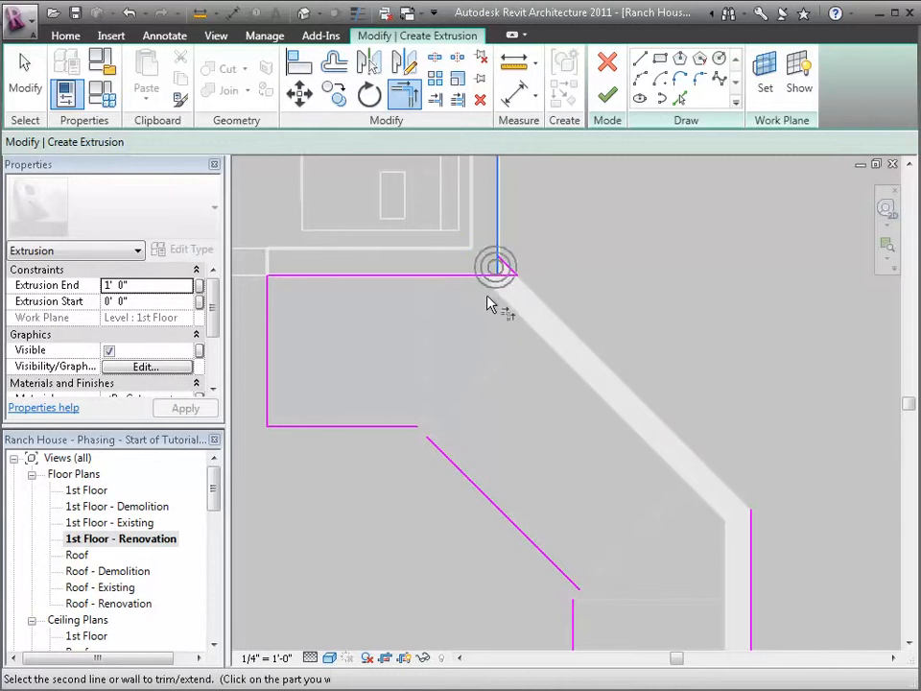
click(484, 277)
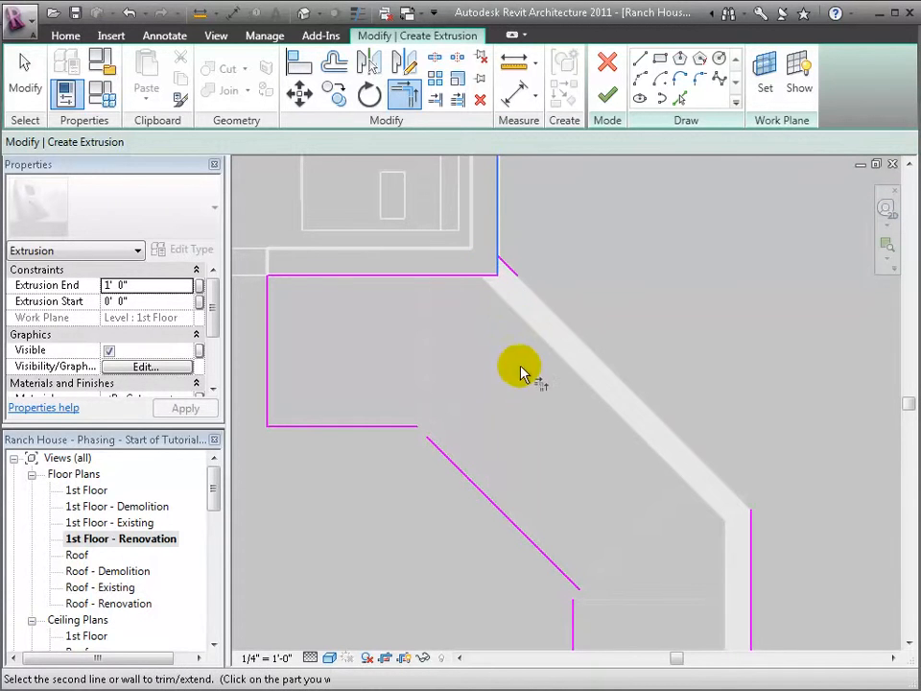
click(509, 282)
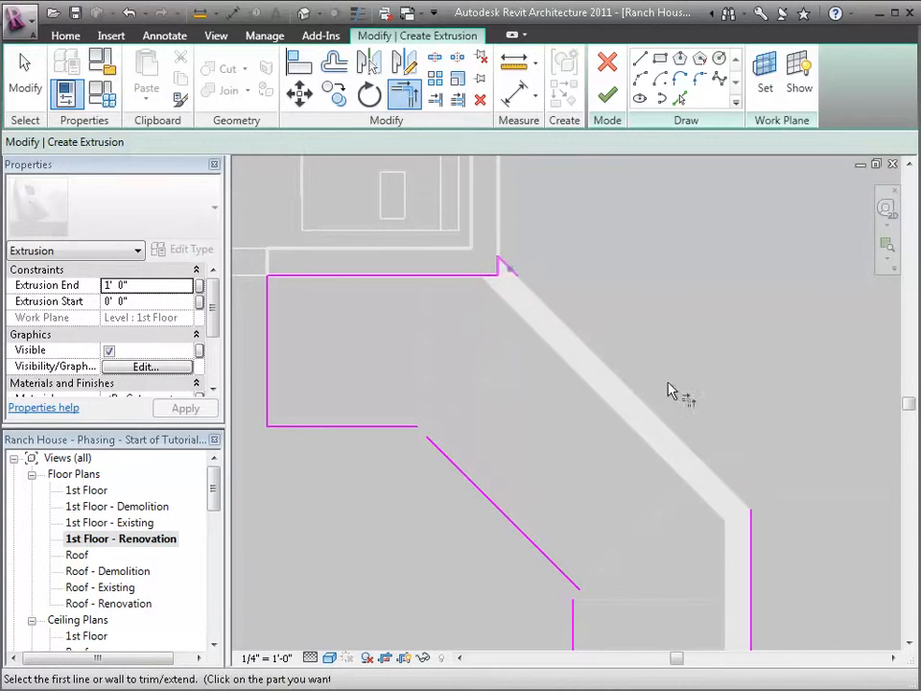
click(755, 506)
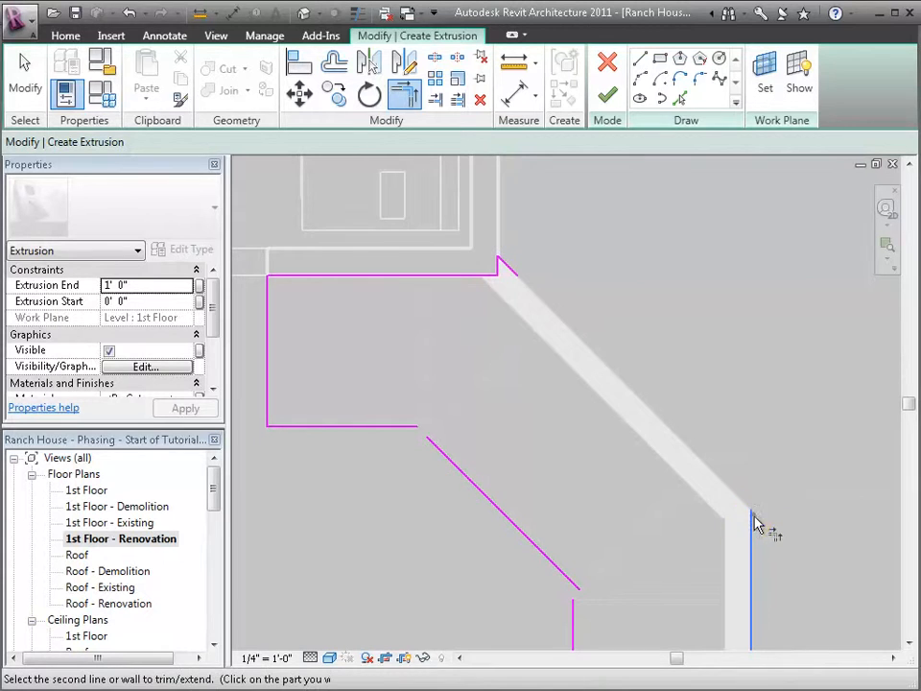
click(511, 270)
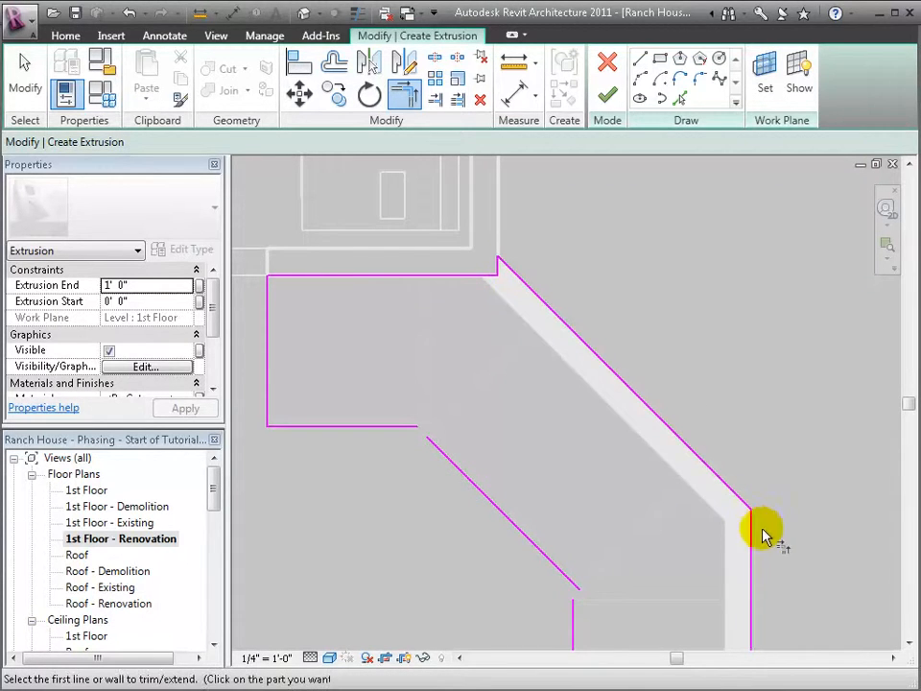
- Trim the counter's remaining front and free-end lines into corners to close the sketch outline
mouse_move(775, 469)
middle_down()
mouse_move(745, 349)
mouse_move(699, 318)
middle_up()
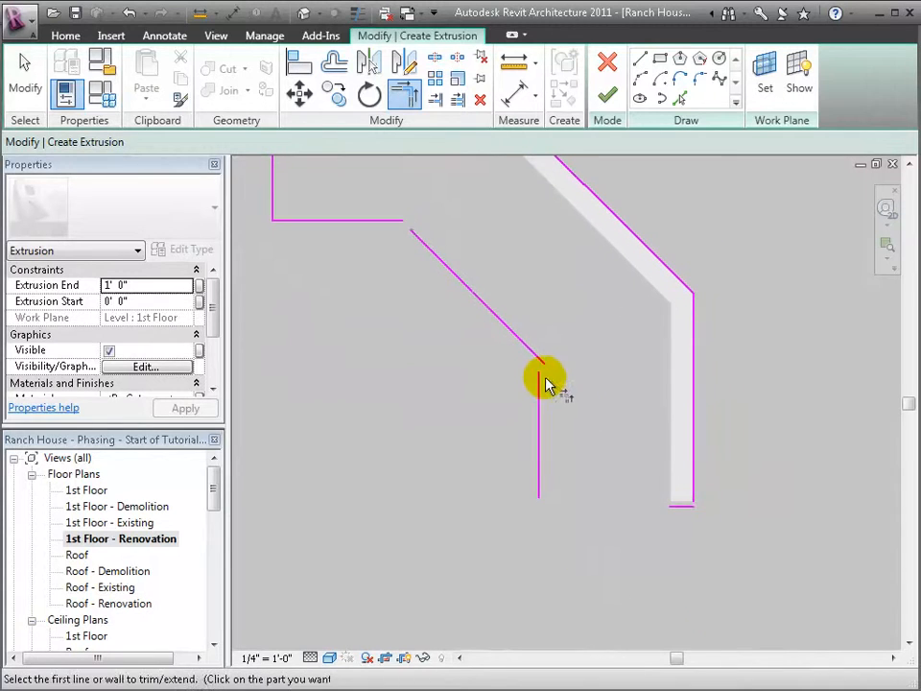
click(529, 351)
click(538, 395)
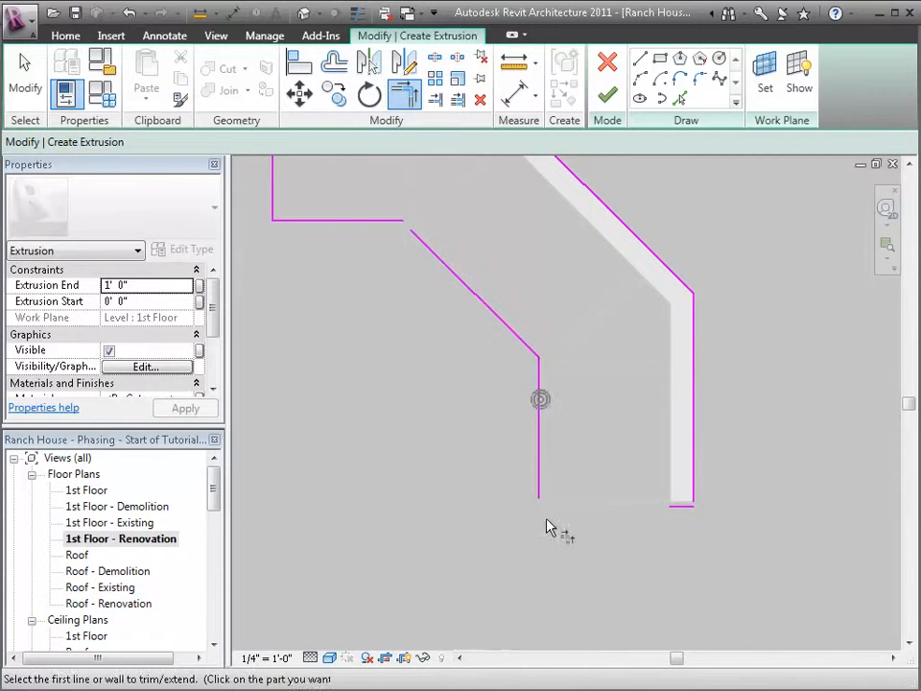
click(680, 511)
click(540, 500)
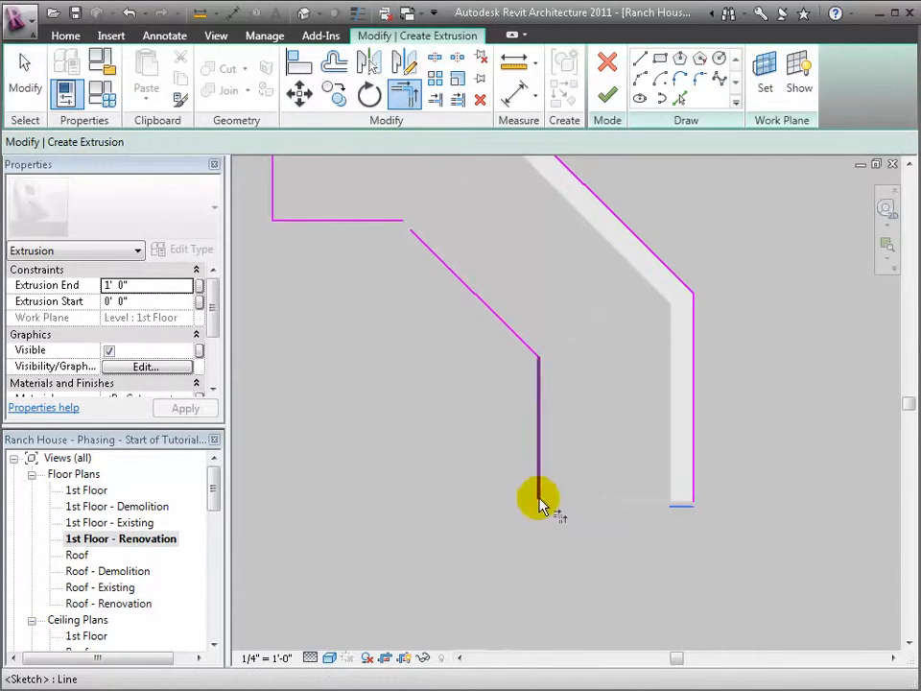
click(687, 506)
click(694, 480)
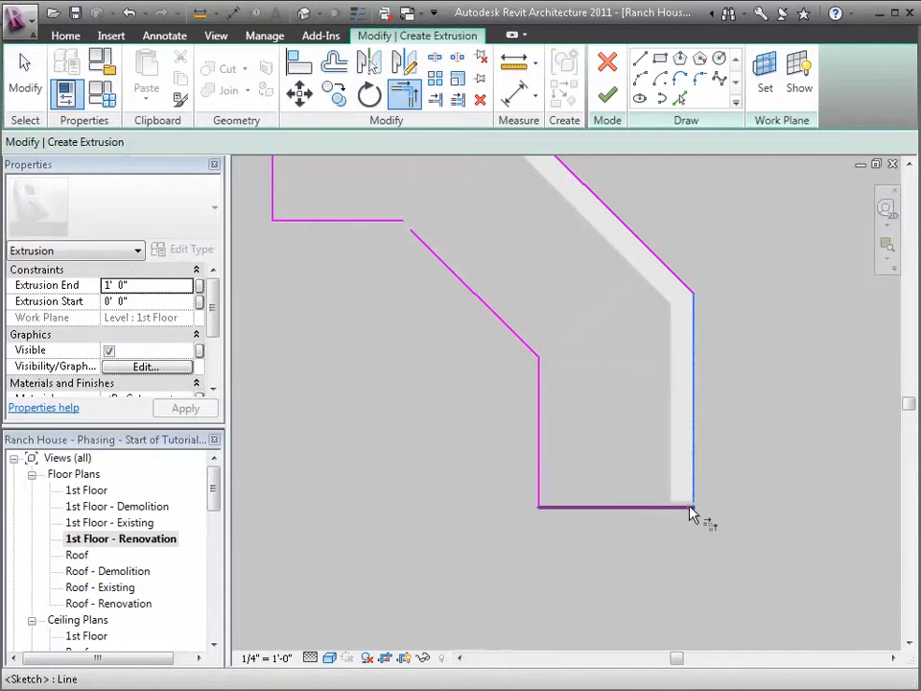
scroll(608, 489, down, 1)
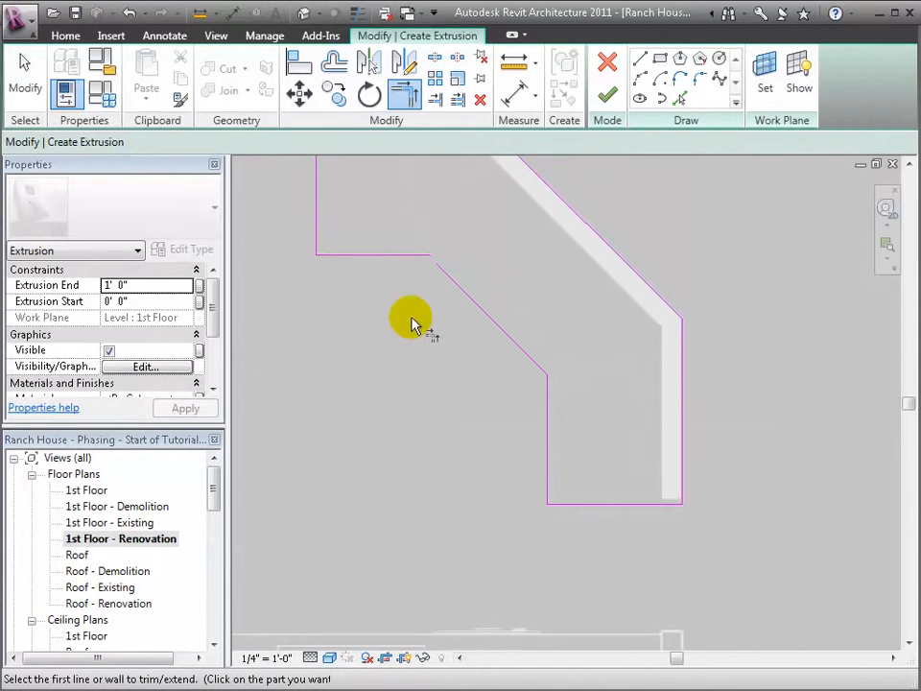
click(399, 253)
click(439, 269)
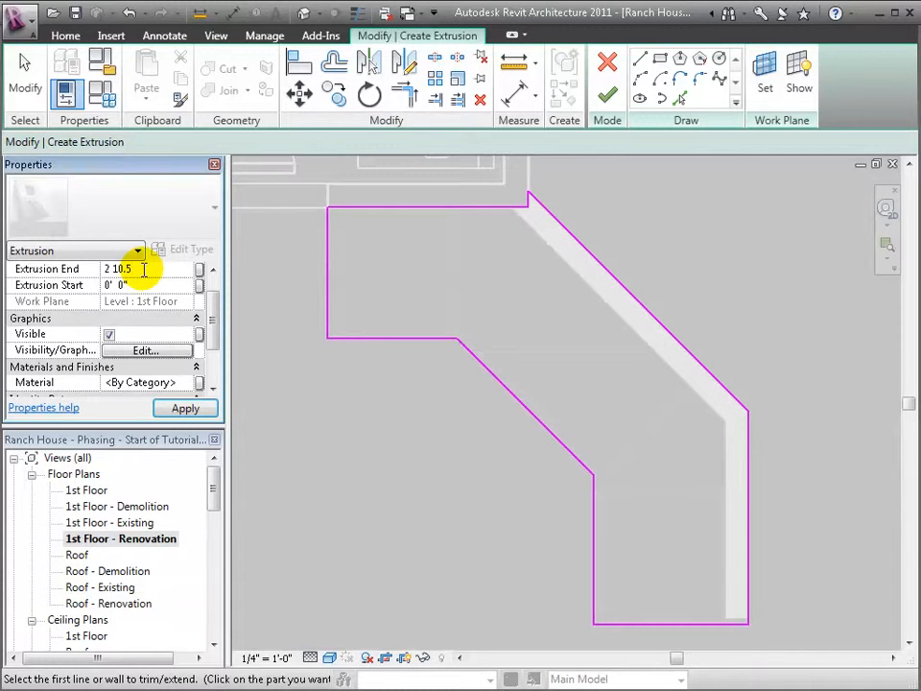
- Set the extrusion end to 2' 10 1/2" and the extrusion start to 3' 0"
key(Return)
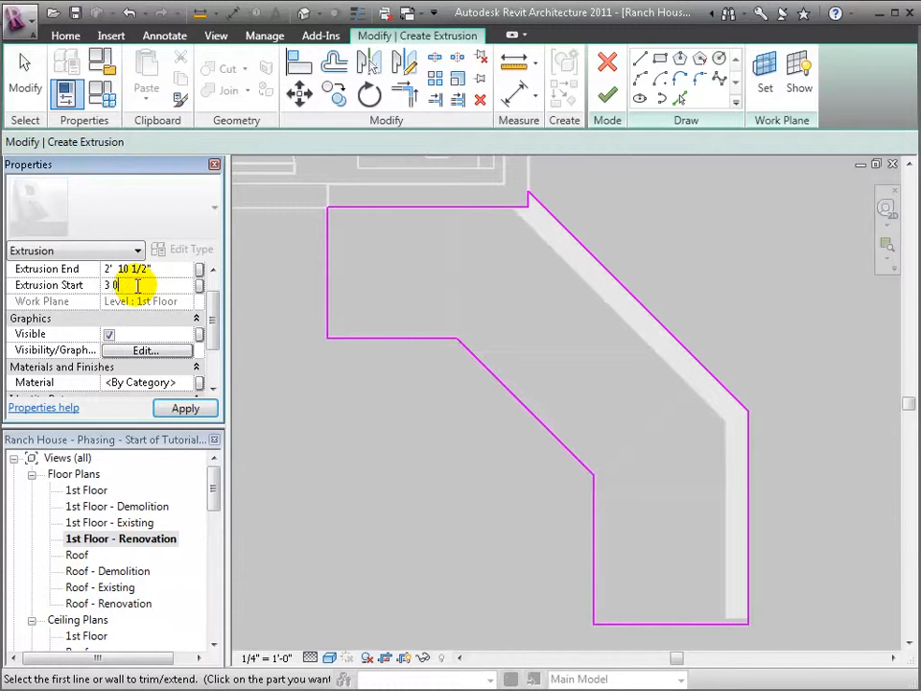
click(186, 410)
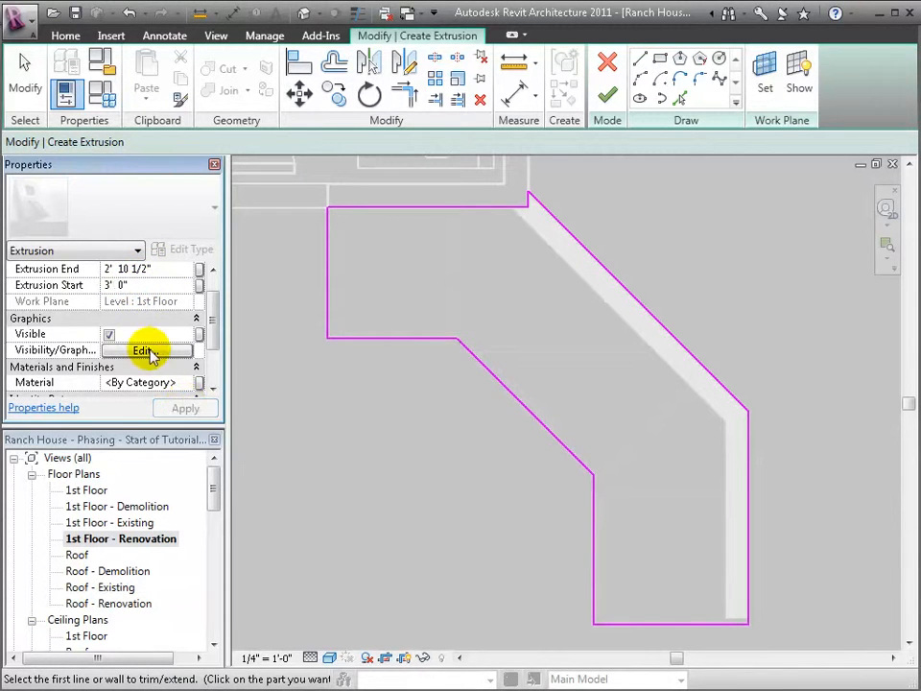
- Assign the Counter Top material to the counter extrusion
click(149, 382)
click(187, 382)
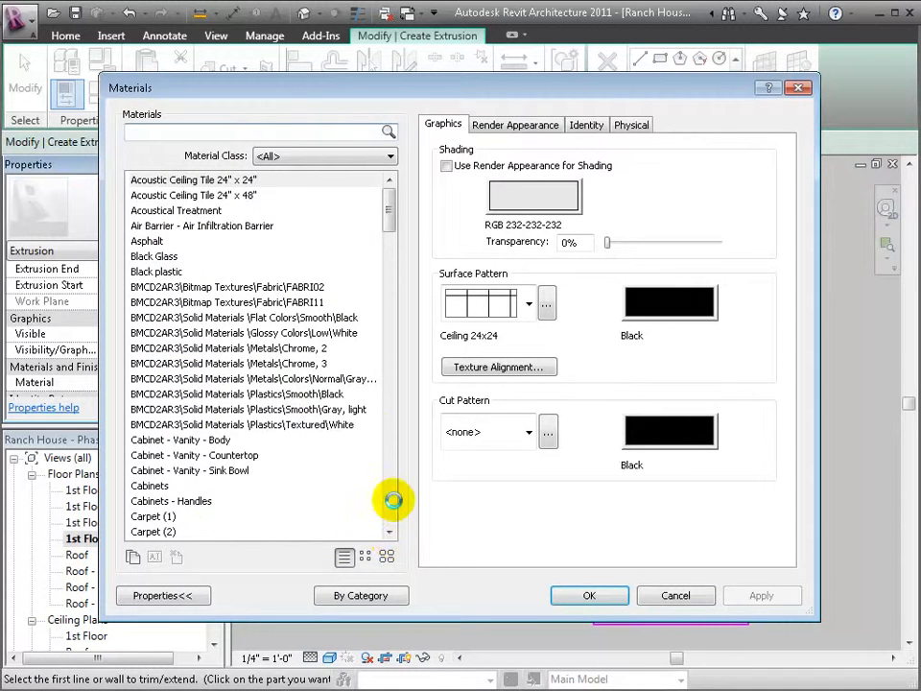
drag(387, 207, 391, 239)
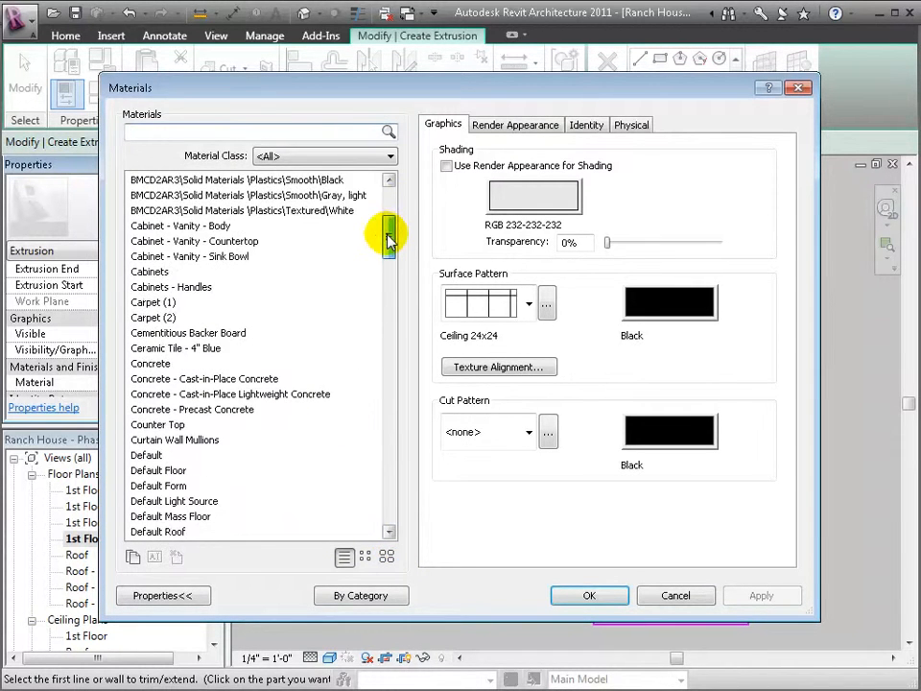
click(168, 423)
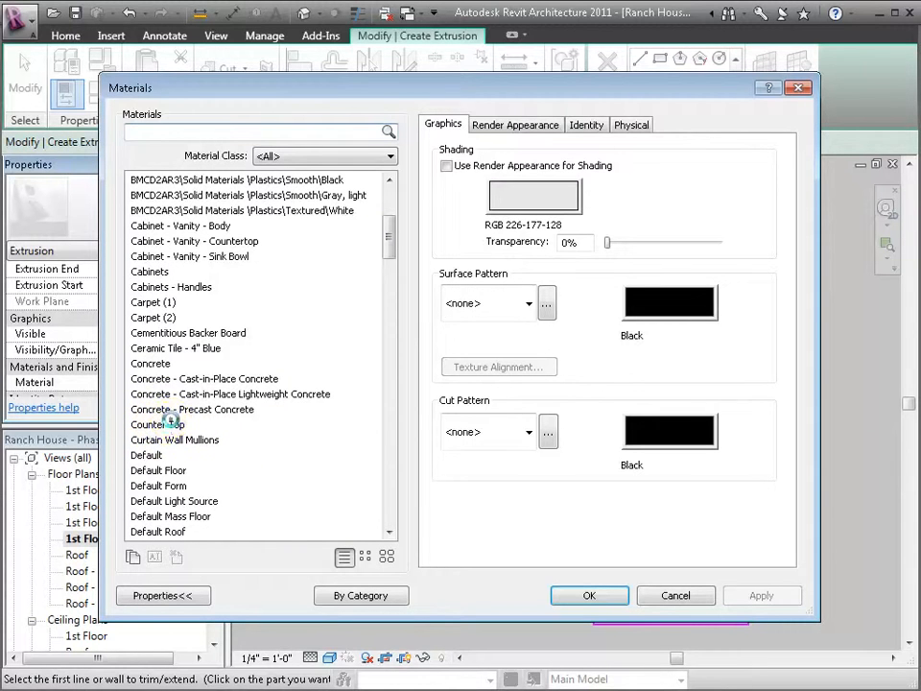
click(589, 596)
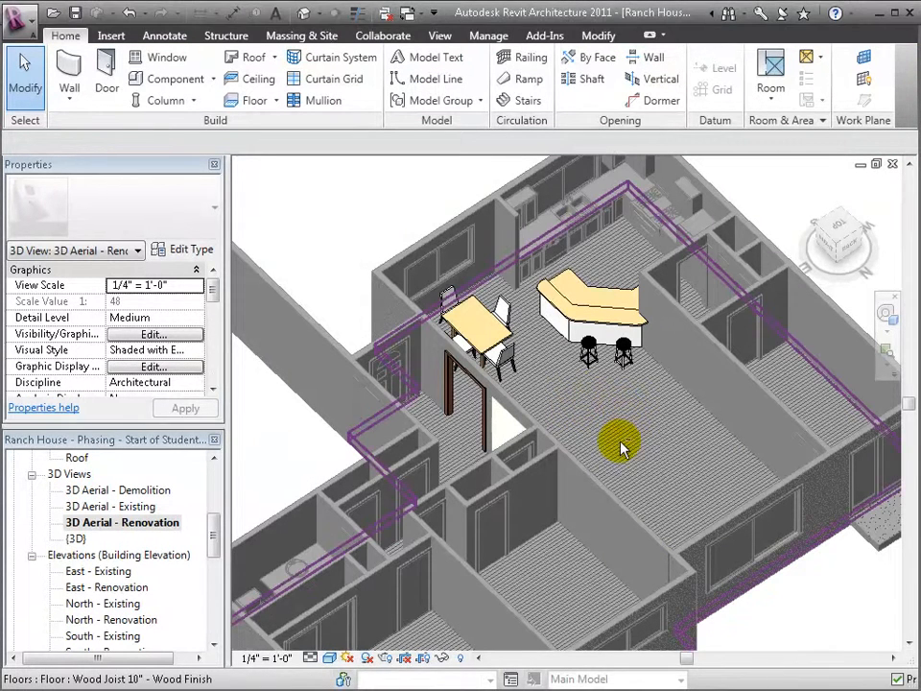
- Examine the finished island counter, base cabinets and dining area from several angles in the 3D Aerial - Renovation view
middle_drag(639, 425, 522, 473)
scroll(534, 474, up, 3)
scroll(538, 524, up, 2)
scroll(623, 480, down, 2)
shift+middle_drag(653, 489, 581, 508)
scroll(571, 523, down, 3)
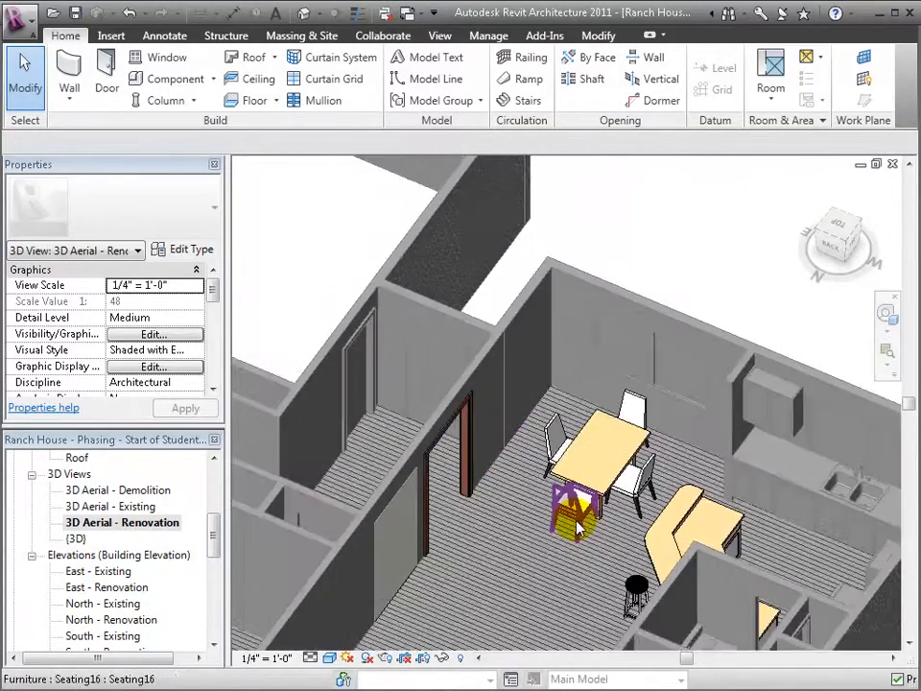
shift+middle_drag(740, 493, 590, 270)
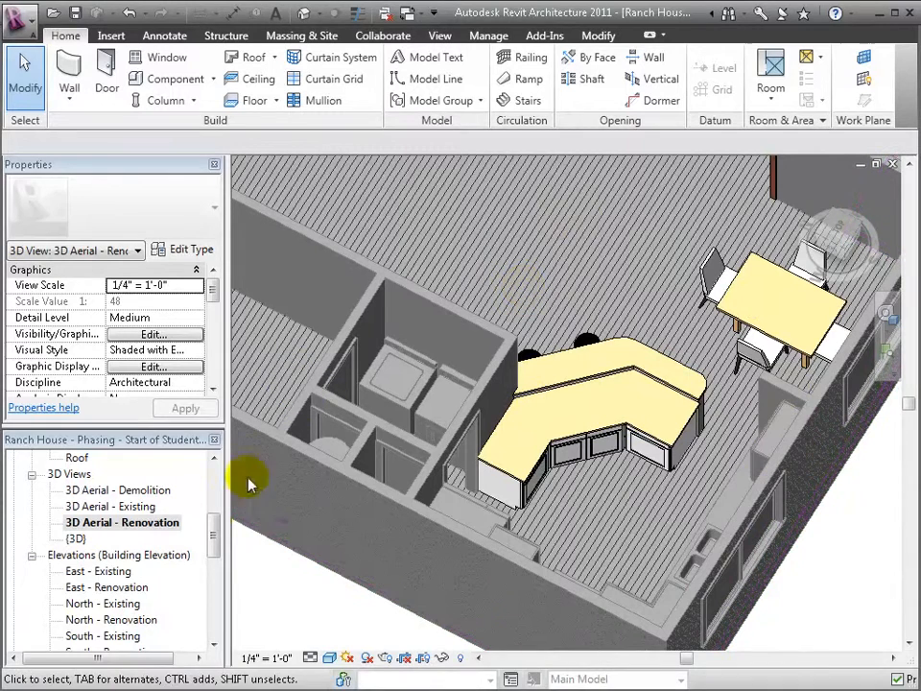
- Open the 1st Floor - Demolition floor plan and inspect the kitchen and dining area up close
drag(215, 521, 215, 469)
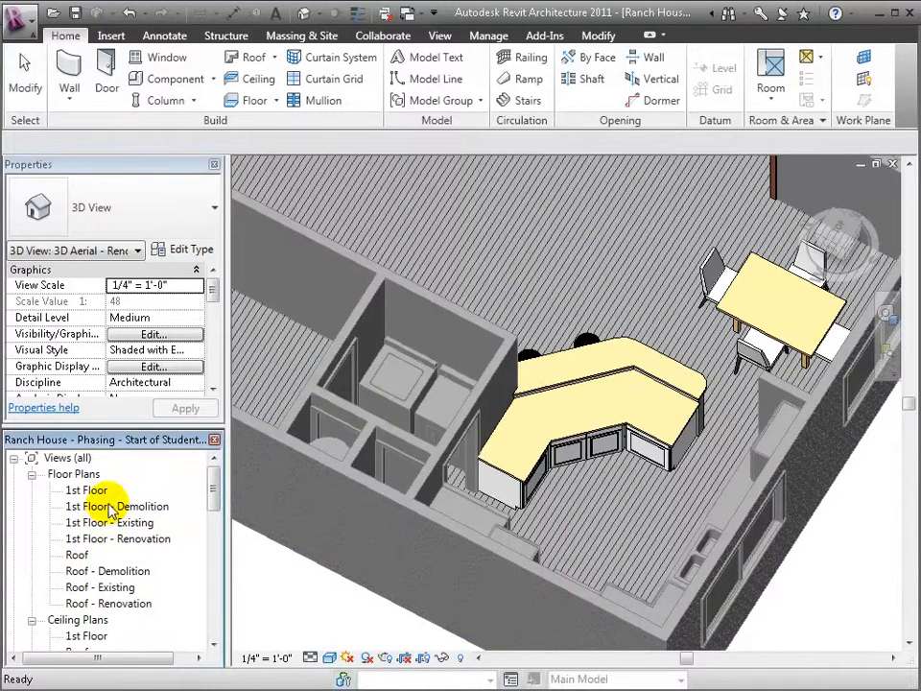
double_click(114, 508)
key(z)
key(r)
drag(439, 395, 583, 506)
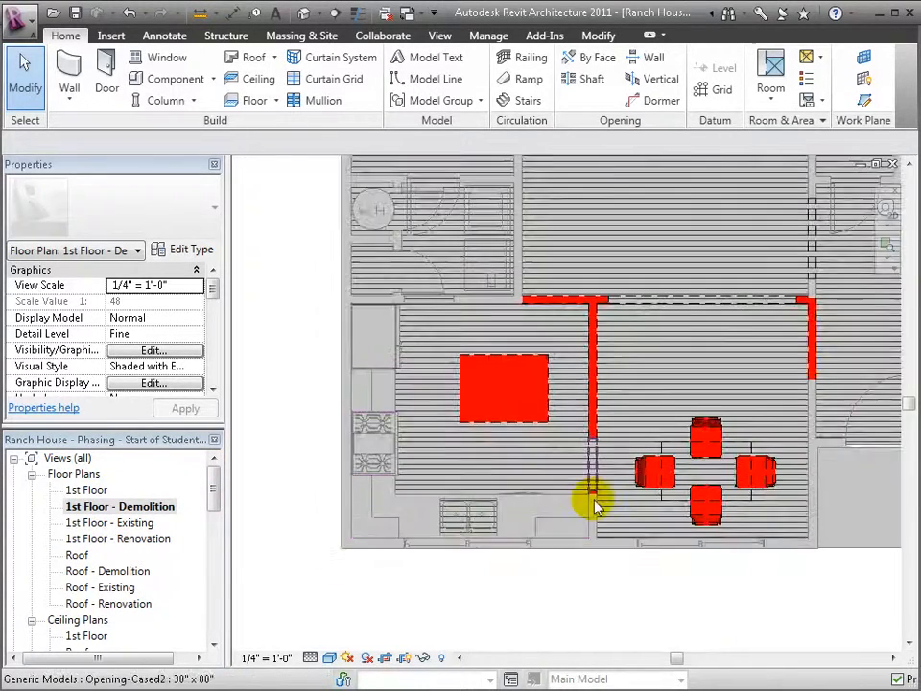
scroll(739, 472, up, 1)
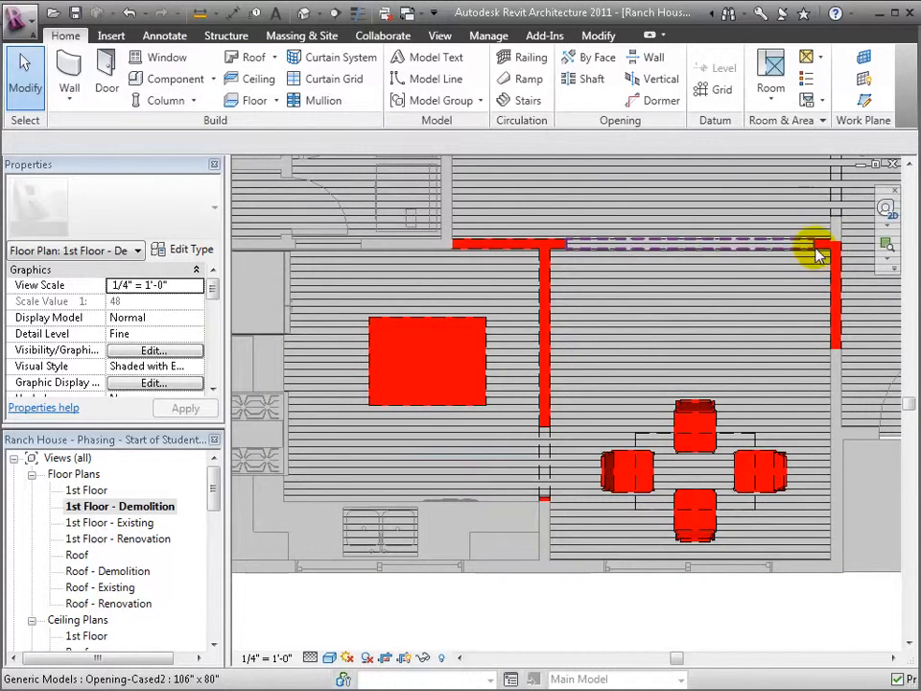